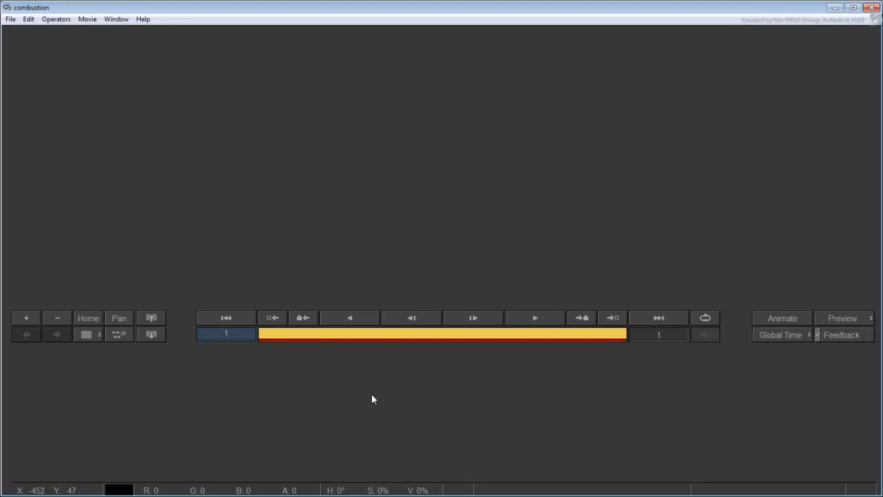
# Load propeller.png as a new 2D composite
pyautogui.click(11, 18)
pyautogui.click(30, 46)
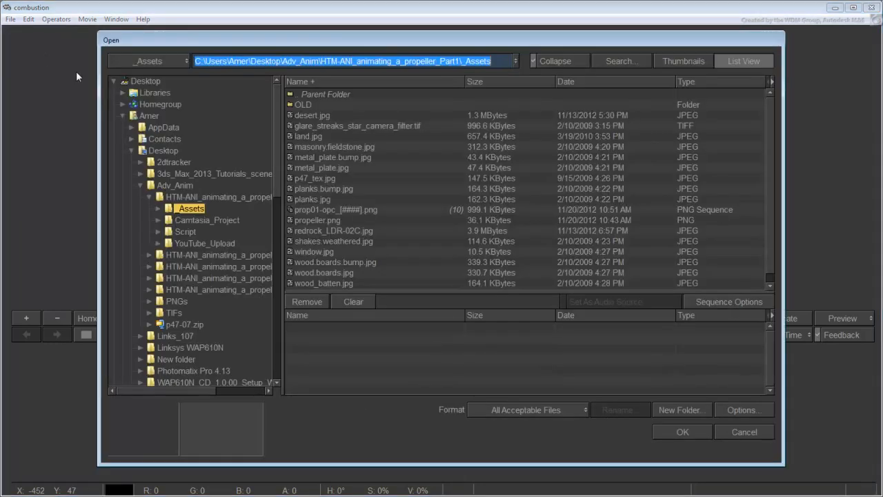
pyautogui.click(345, 220)
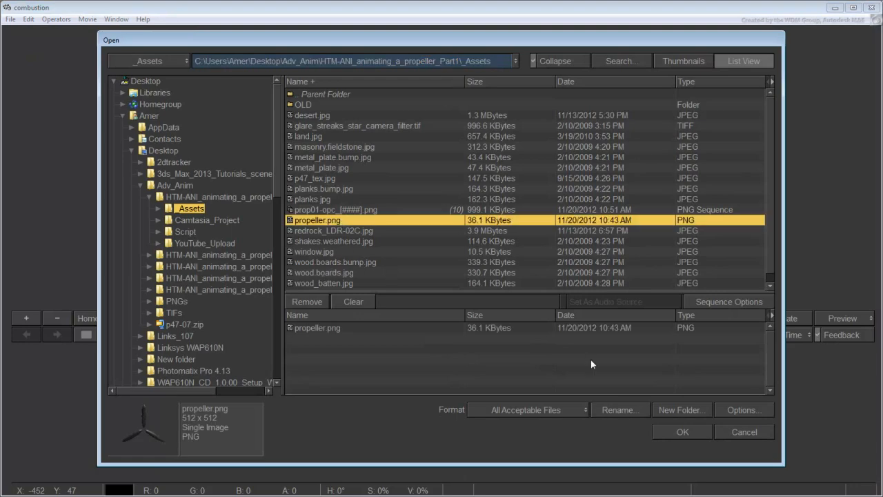
pyautogui.click(669, 429)
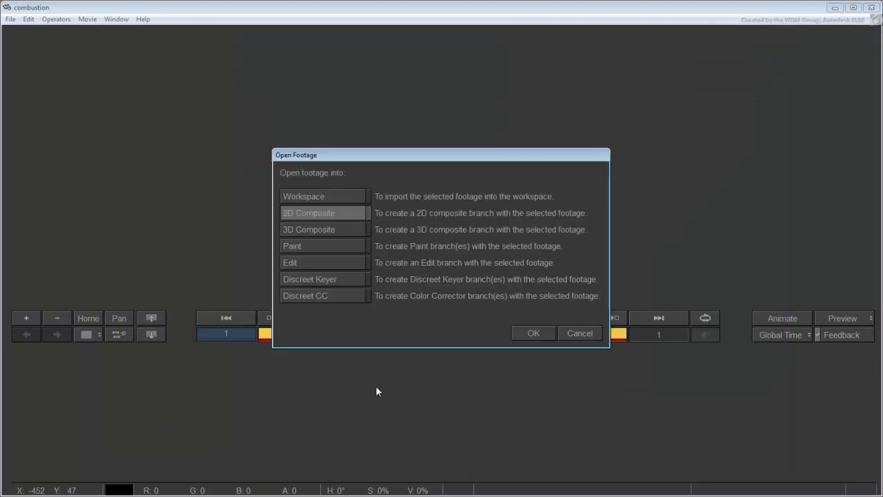
pyautogui.click(529, 329)
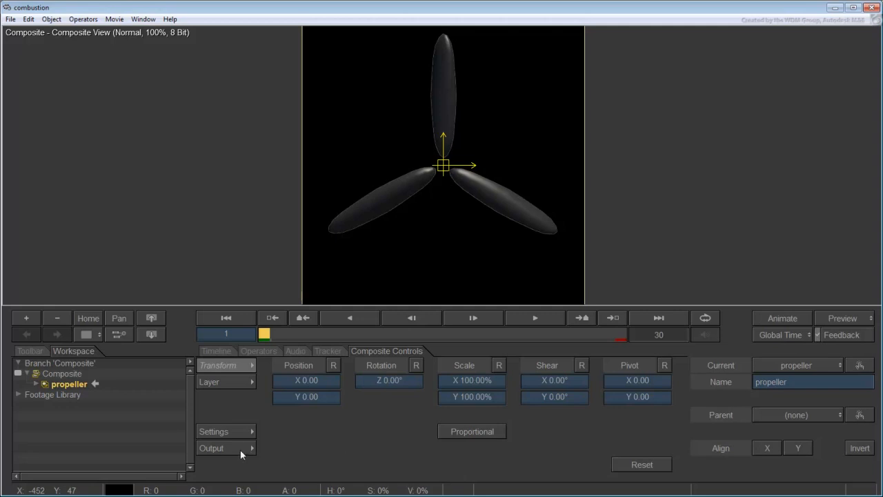
# Set the composite duration to 30 frames and the background colour to white
pyautogui.click(238, 450)
pyautogui.click(379, 458)
pyautogui.press('Return')
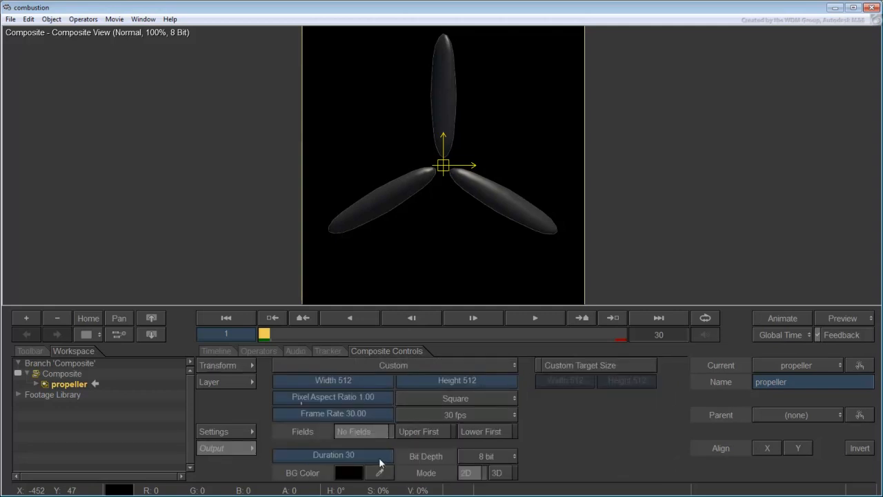
pyautogui.click(350, 474)
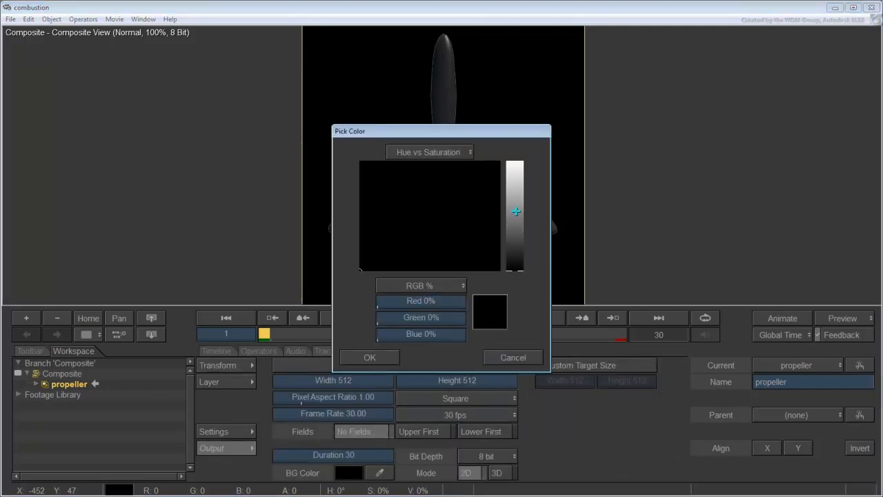
pyautogui.moveTo(516, 211); pyautogui.dragTo(523, 151)
pyautogui.click(370, 357)
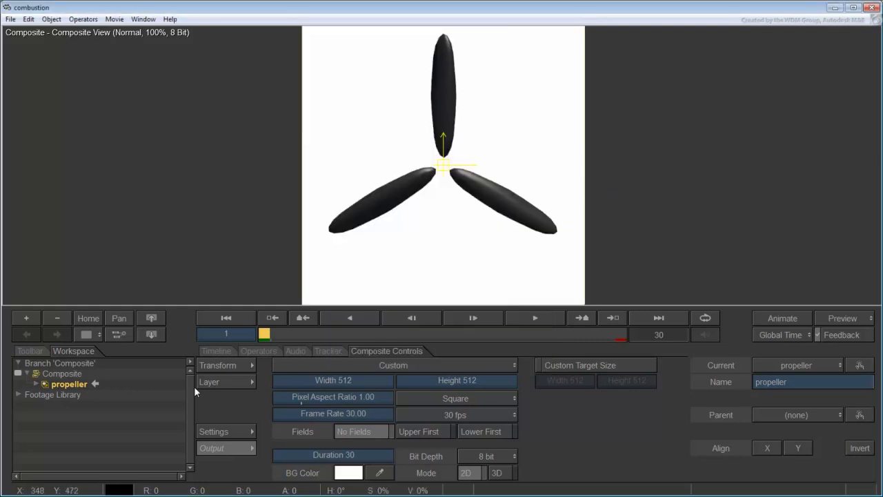
pyautogui.click(221, 367)
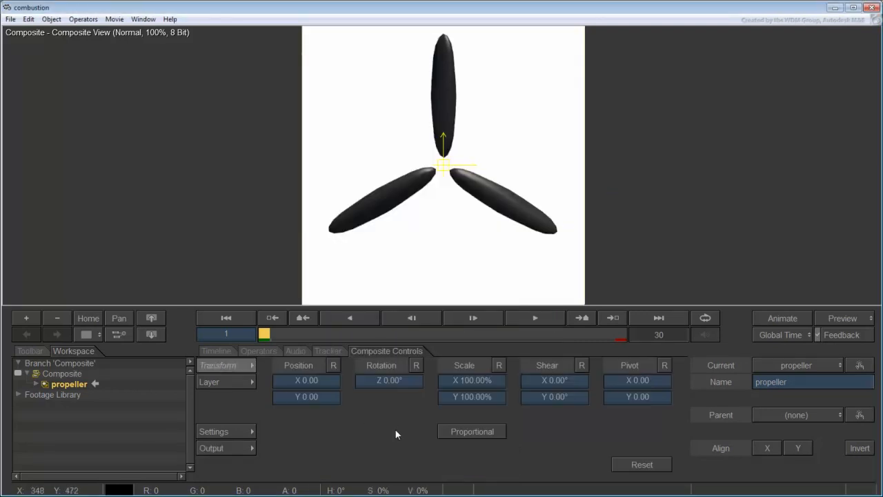
# Keyframe the propeller's Z rotation to -350° at frame 30 with Animate mode
pyautogui.press('space')
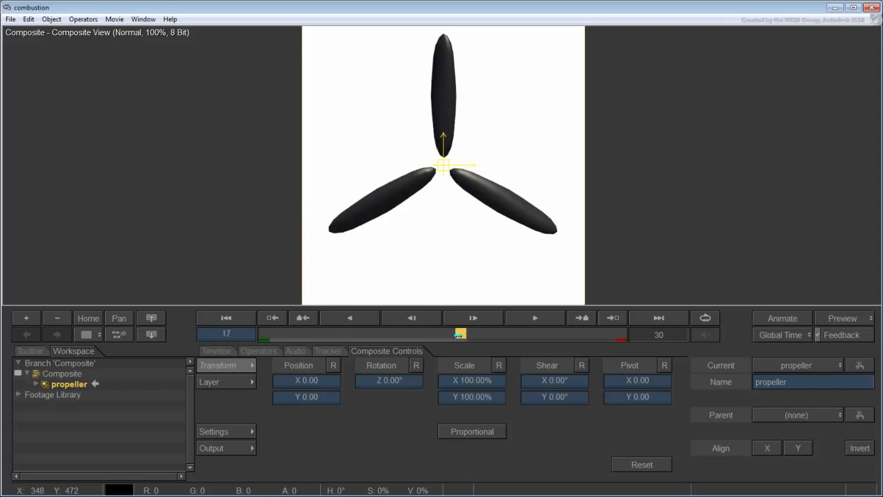
pyautogui.click(771, 319)
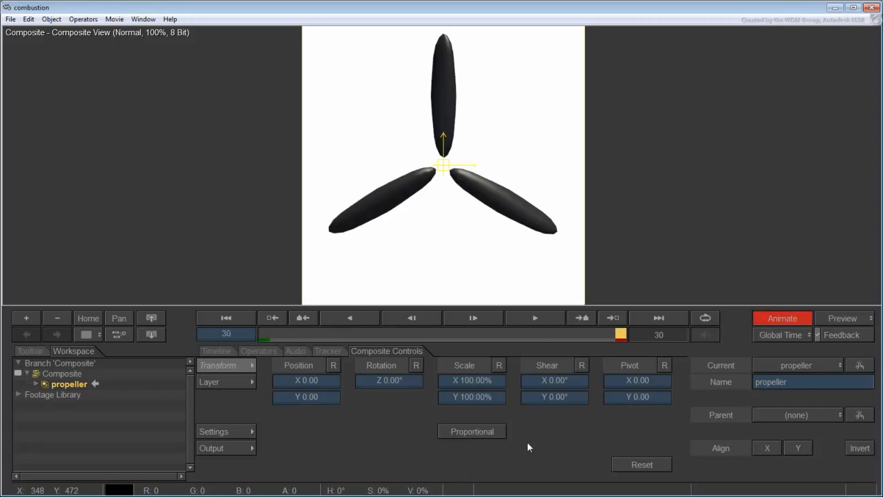
pyautogui.moveTo(397, 384); pyautogui.dragTo(409, 385)
pyautogui.click(409, 384)
pyautogui.write('-350')
pyautogui.press('Return')
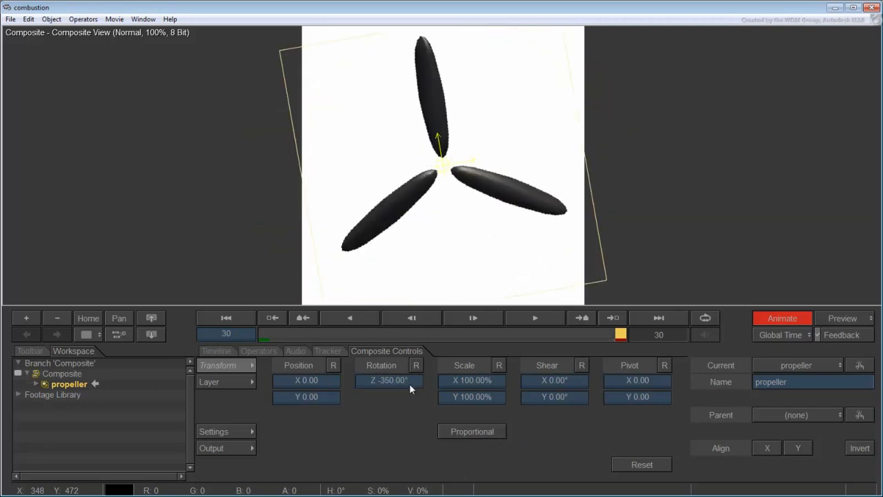
pyautogui.click(780, 323)
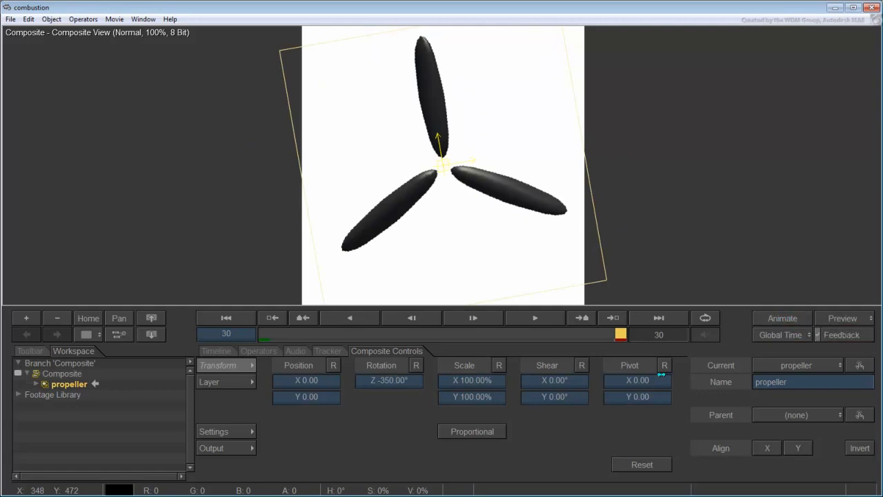
# Set playback to Ping-Pong and play the spin to check it
pyautogui.moveTo(623, 334)
pyautogui.mouseDown()
pyautogui.moveTo(412, 334)
pyautogui.moveTo(637, 334)
pyautogui.mouseUp()
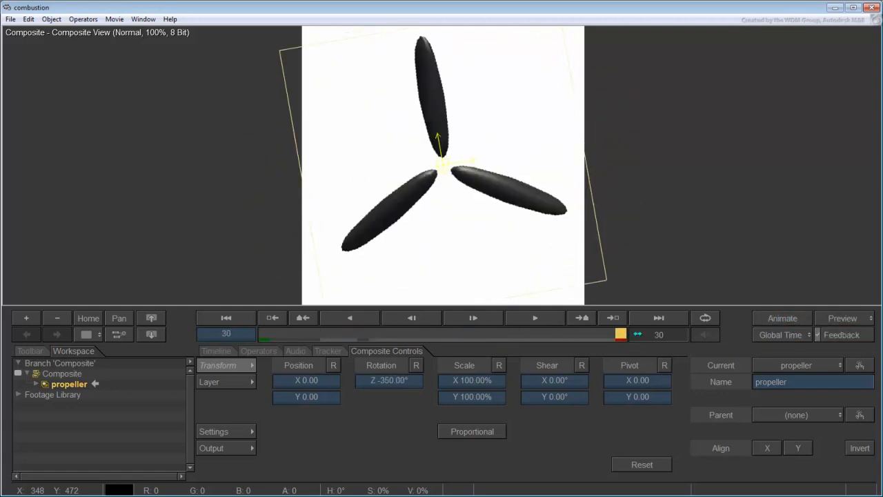
pyautogui.click(704, 319)
pyautogui.click(540, 320)
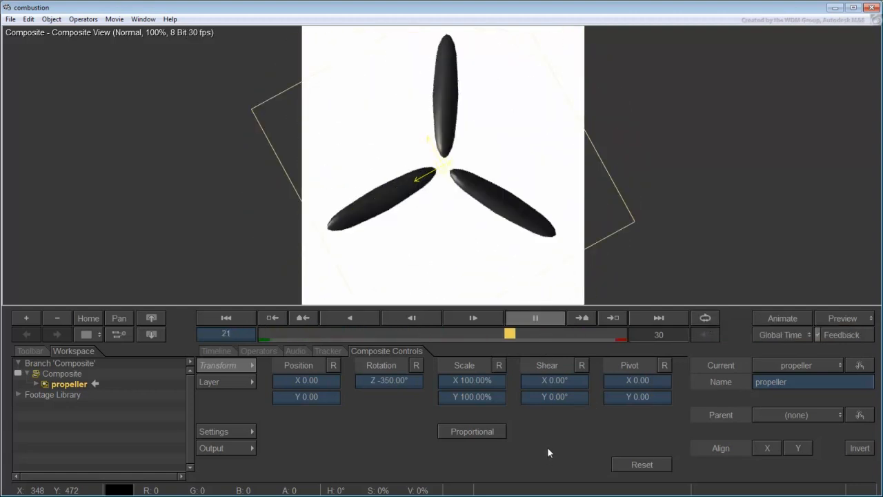
pyautogui.click(544, 320)
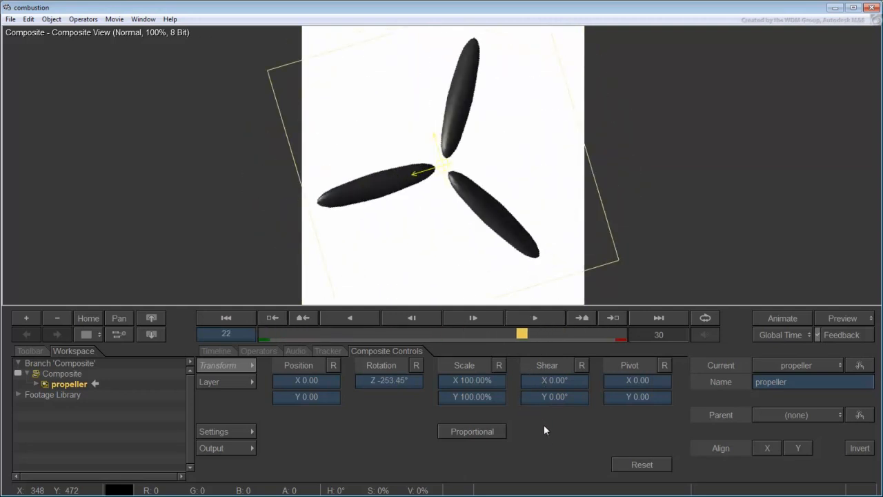
# Apply Blur/Sharpen > Motion Blur to the propeller layer and adjust its shutter at frame 21
pyautogui.click(67, 385)
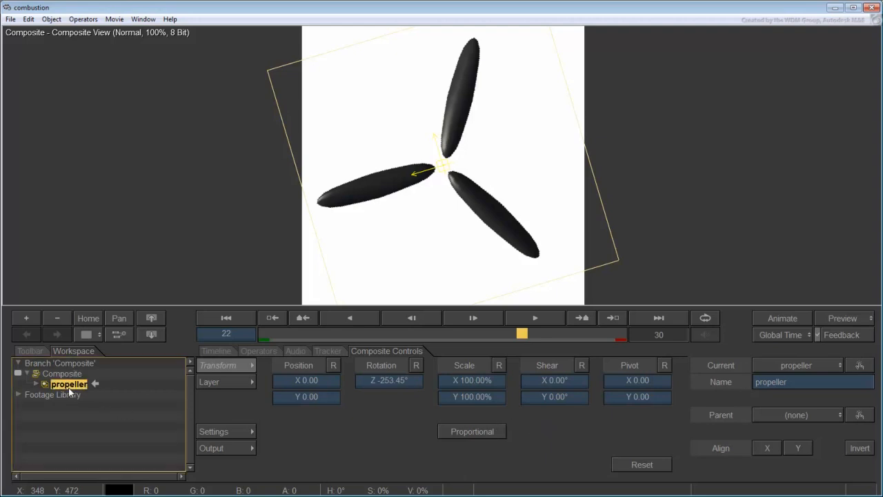
pyautogui.click(35, 384)
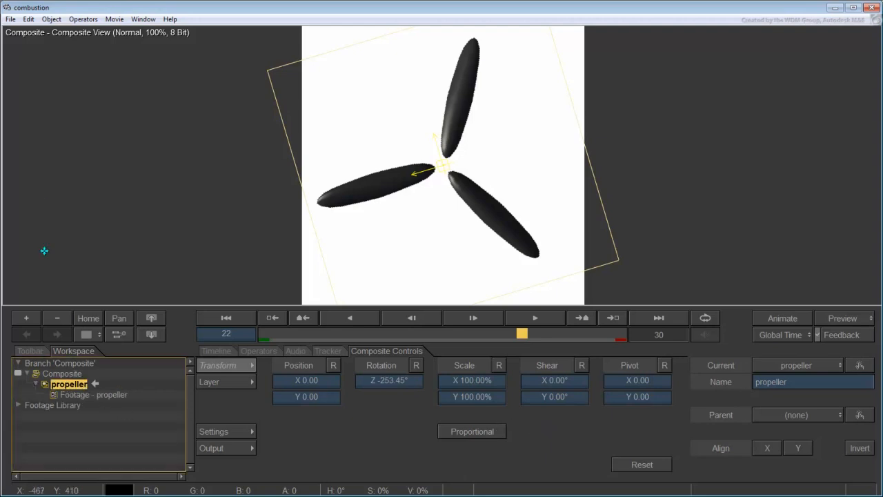
pyautogui.click(82, 21)
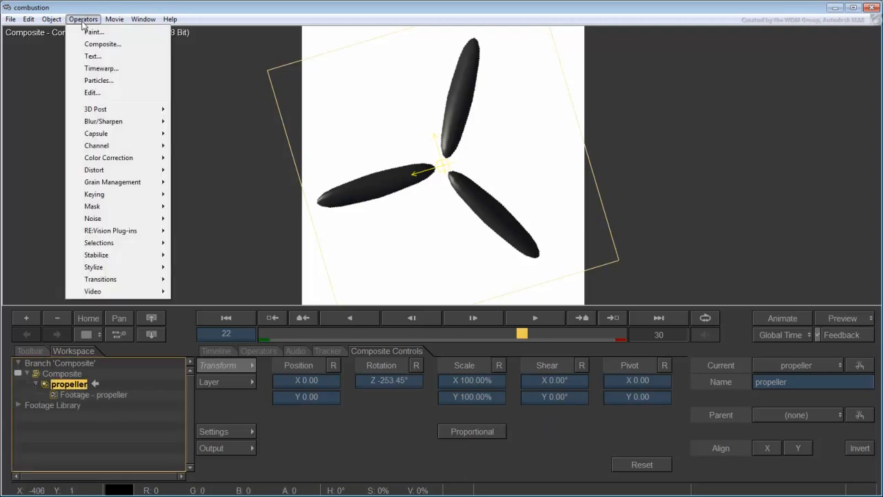
pyautogui.moveTo(107, 126)
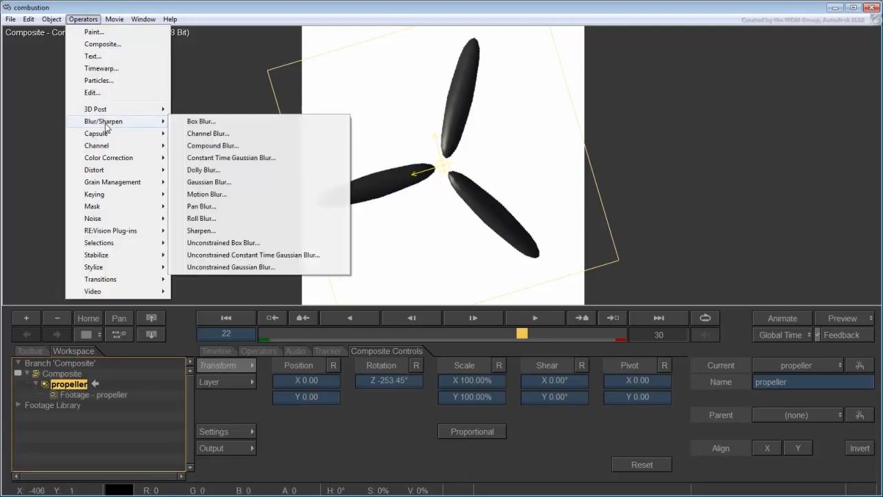
pyautogui.click(211, 197)
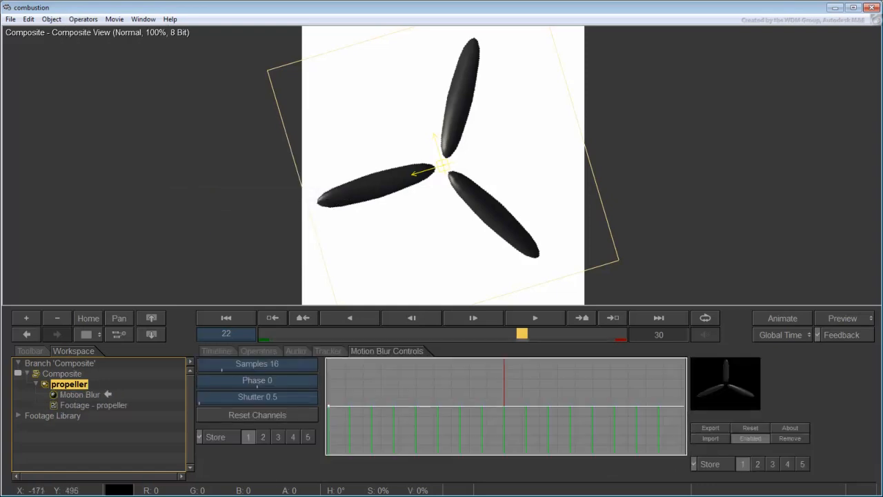
pyautogui.moveTo(519, 334); pyautogui.dragTo(507, 332)
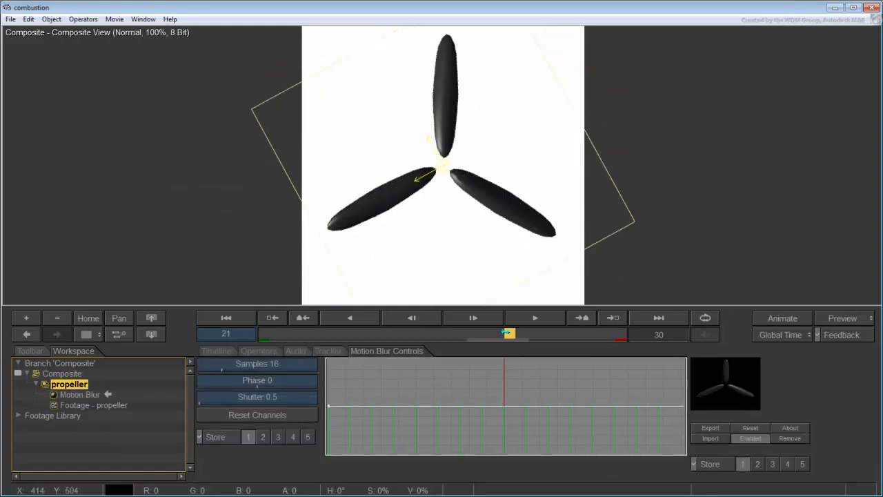
pyautogui.moveTo(250, 396)
pyautogui.mouseDown()
pyautogui.moveTo(316, 397)
pyautogui.moveTo(241, 400)
pyautogui.mouseUp()
# Delete the Motion Blur operator from the propeller layer
pyautogui.click(78, 392)
pyautogui.rightClick(76, 393)
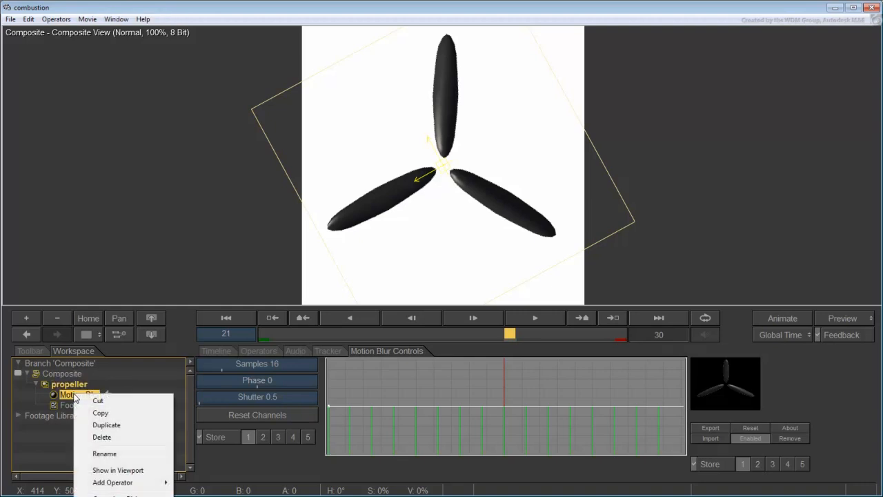
pyautogui.click(99, 437)
# Nest the selected propeller layer into a composite named 'Animated Propeller'
pyautogui.click(73, 386)
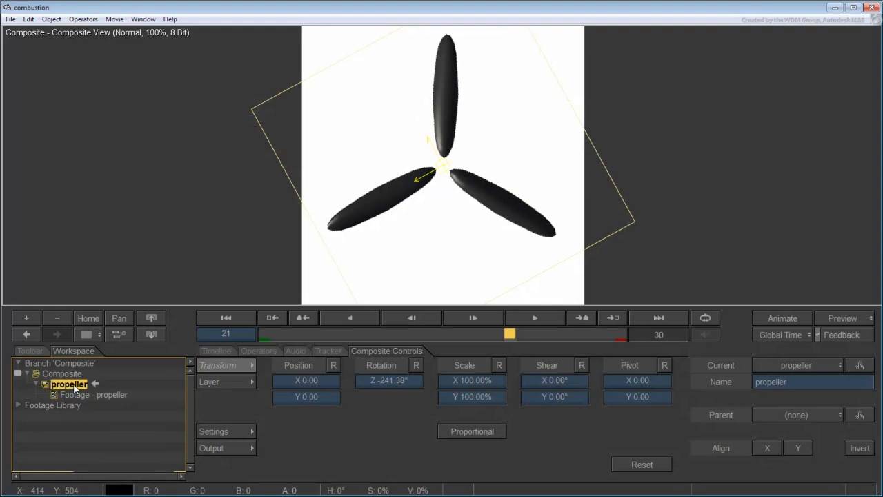
pyautogui.click(51, 20)
pyautogui.click(69, 142)
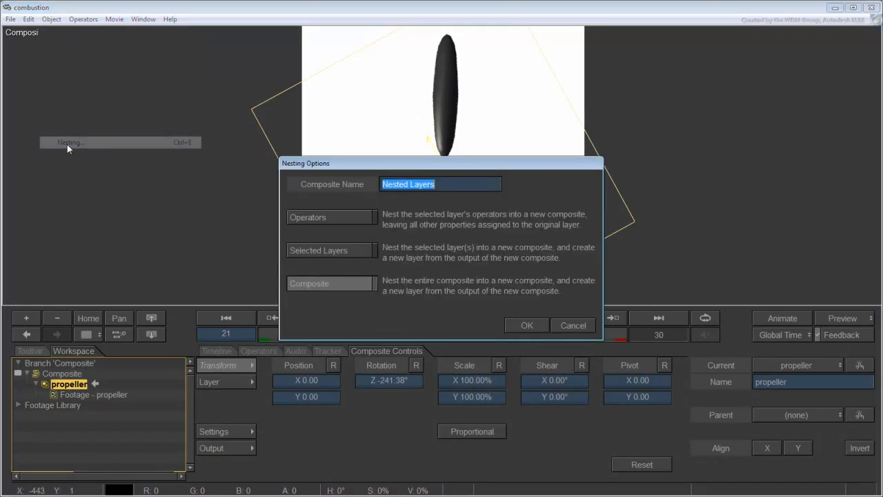
pyautogui.click(327, 252)
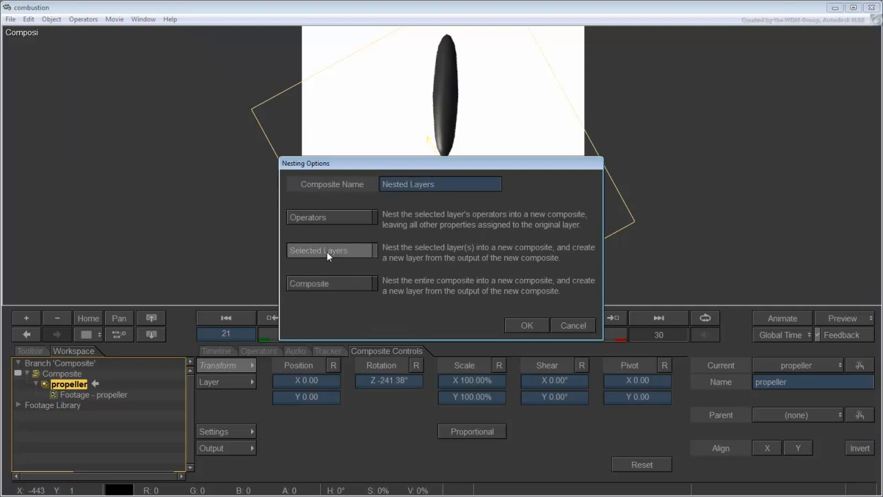
pyautogui.doubleClick(453, 184)
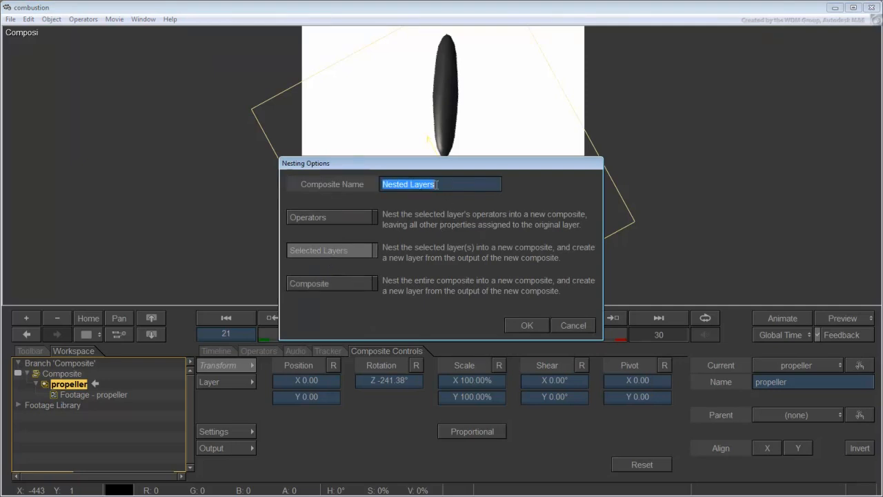
pyautogui.write('Animated')
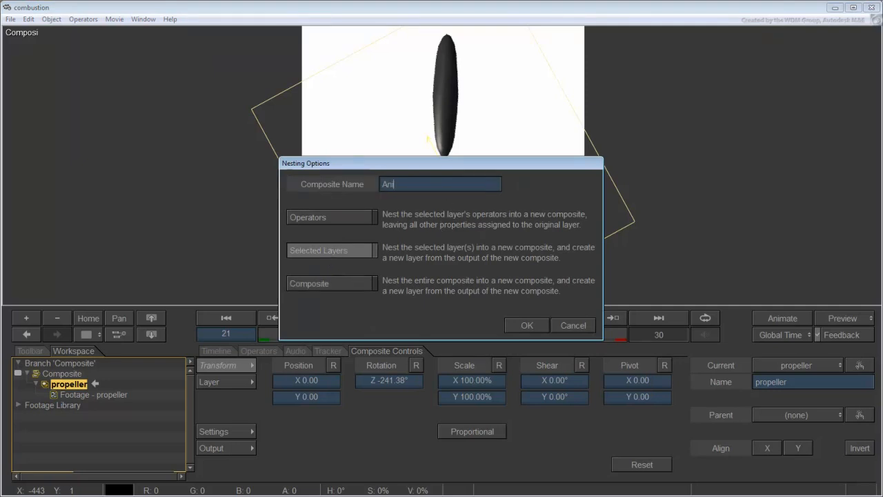
pyautogui.write(' Propeller')
pyautogui.click(522, 325)
pyautogui.click(35, 384)
pyautogui.click(44, 393)
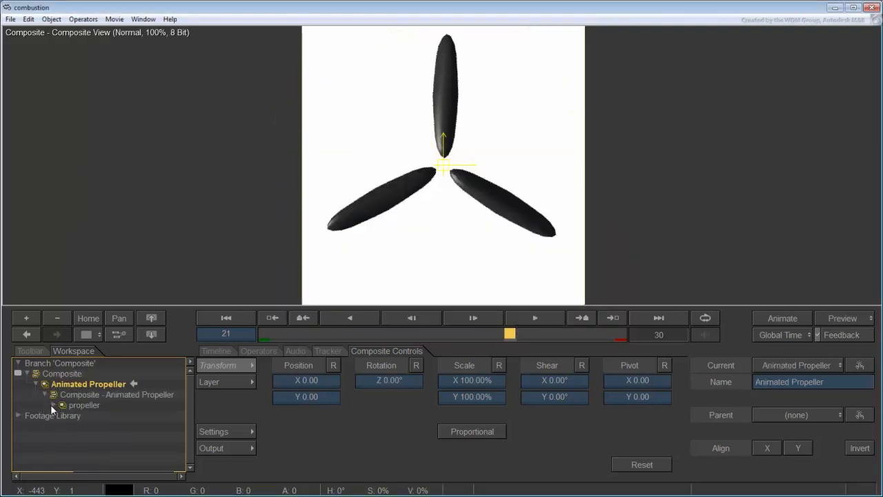
# Apply Motion Blur to the Animated Propeller layer and set its shutter to 3.0
pyautogui.click(52, 405)
pyautogui.click(69, 385)
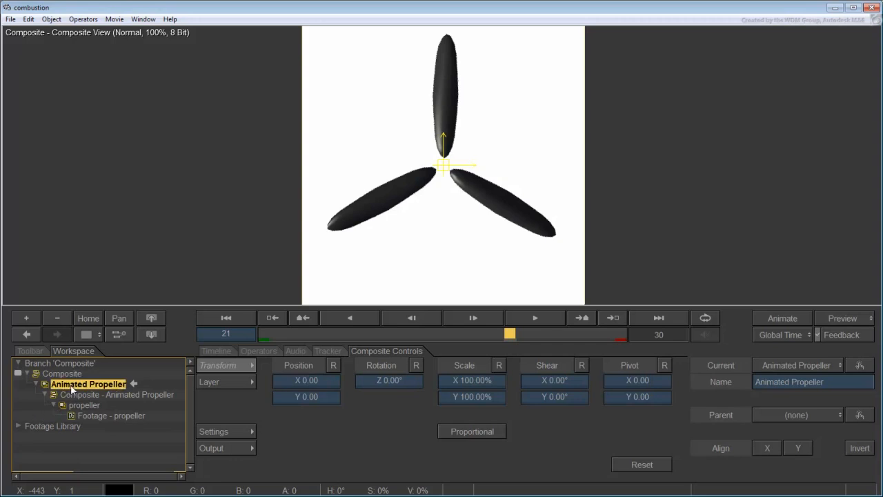
pyautogui.click(82, 19)
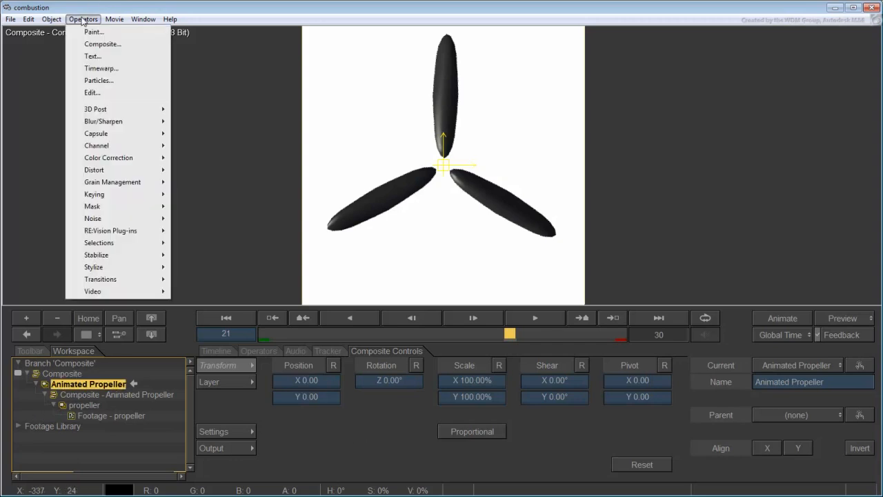
pyautogui.moveTo(103, 124)
pyautogui.click(210, 192)
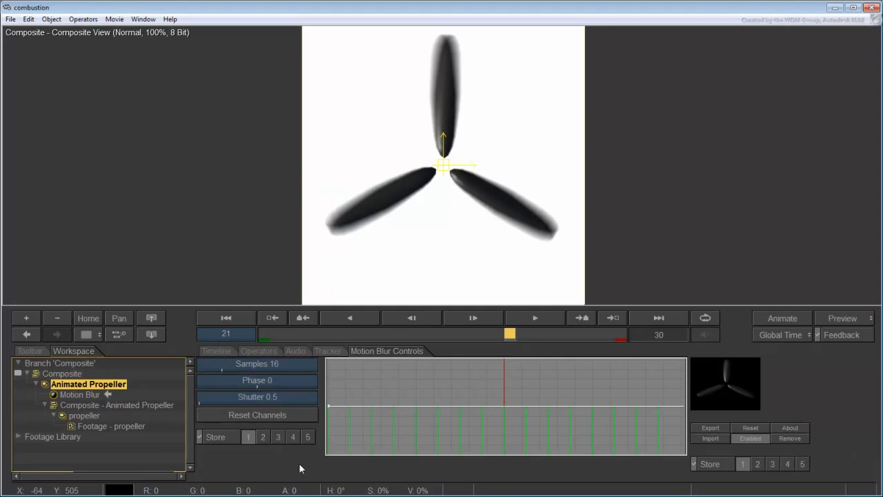
pyautogui.moveTo(507, 334); pyautogui.dragTo(386, 334)
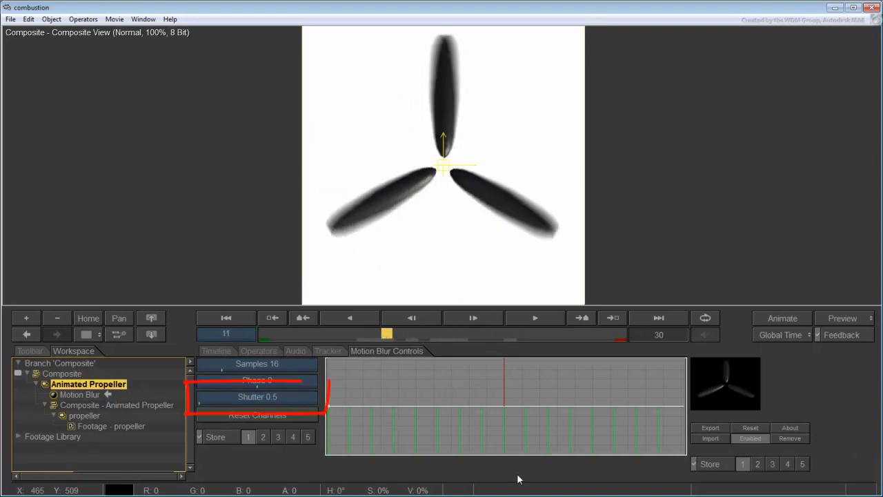
pyautogui.click(256, 399)
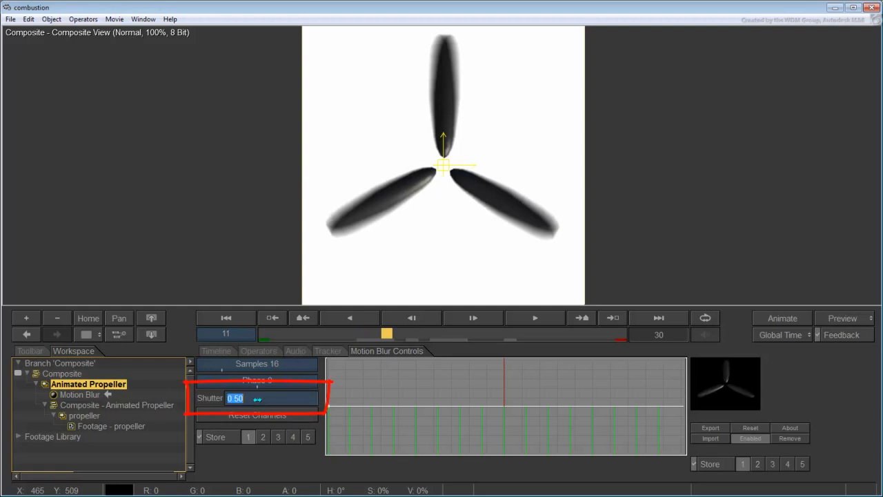
pyautogui.write('3')
pyautogui.press('Return')
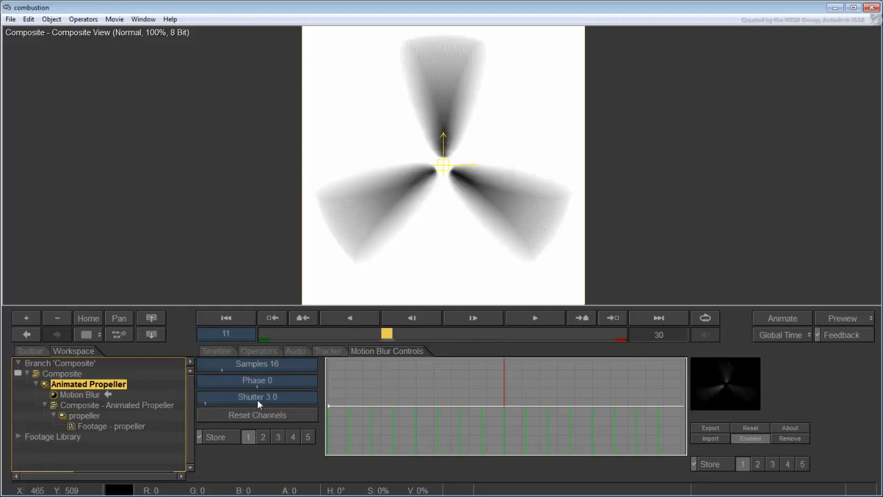
pyautogui.moveTo(386, 334)
pyautogui.mouseDown()
pyautogui.moveTo(374, 334)
pyautogui.moveTo(396, 334)
pyautogui.moveTo(363, 333)
pyautogui.moveTo(479, 334)
pyautogui.moveTo(376, 334)
pyautogui.moveTo(386, 334)
pyautogui.mouseUp()
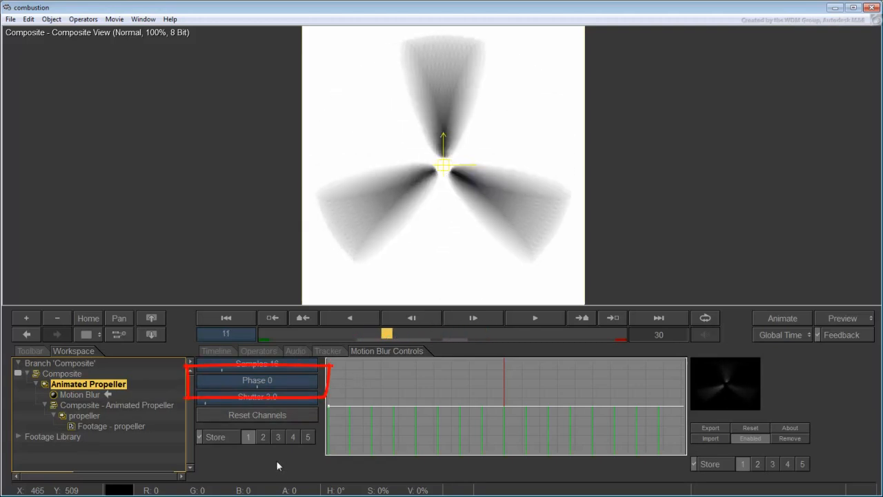
# Test motion blur phase offsets and the on/off toggle, returning phase to 0
pyautogui.moveTo(268, 382); pyautogui.dragTo(197, 384)
pyautogui.click(54, 395)
pyautogui.click(54, 396)
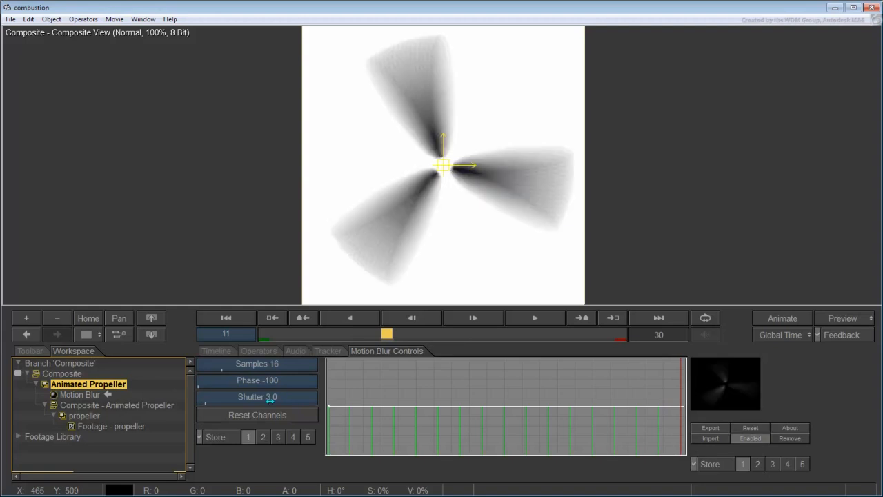
pyautogui.moveTo(260, 383); pyautogui.dragTo(387, 384)
pyautogui.moveTo(316, 382)
pyautogui.mouseDown()
pyautogui.moveTo(198, 382)
pyautogui.moveTo(257, 382)
pyautogui.mouseUp()
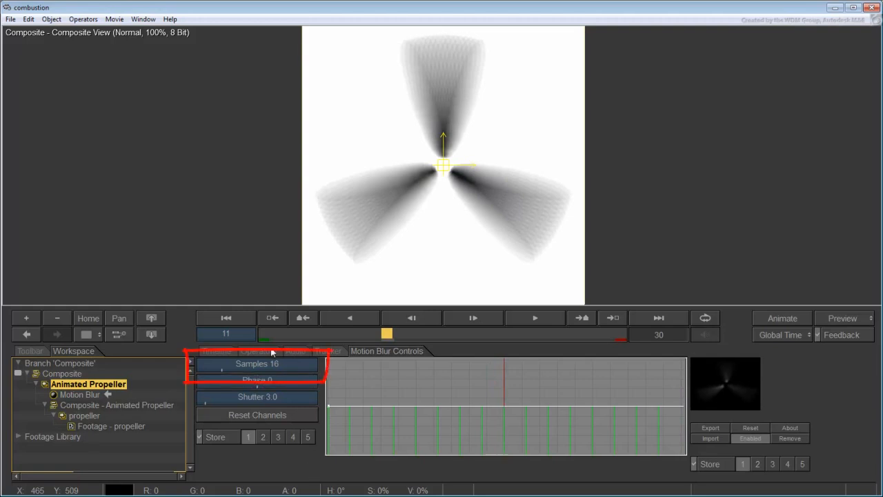
# Set the motion blur samples to 48 and check frame 12
pyautogui.click(262, 363)
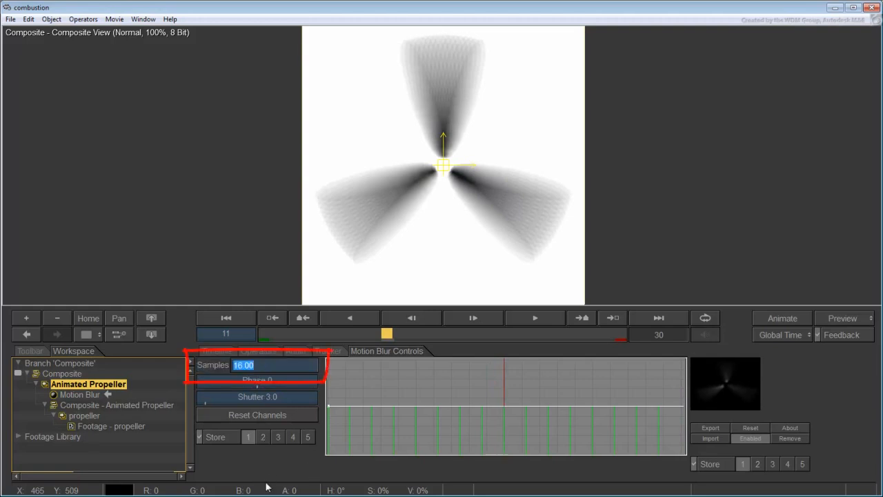
pyautogui.write('48')
pyautogui.press('Return')
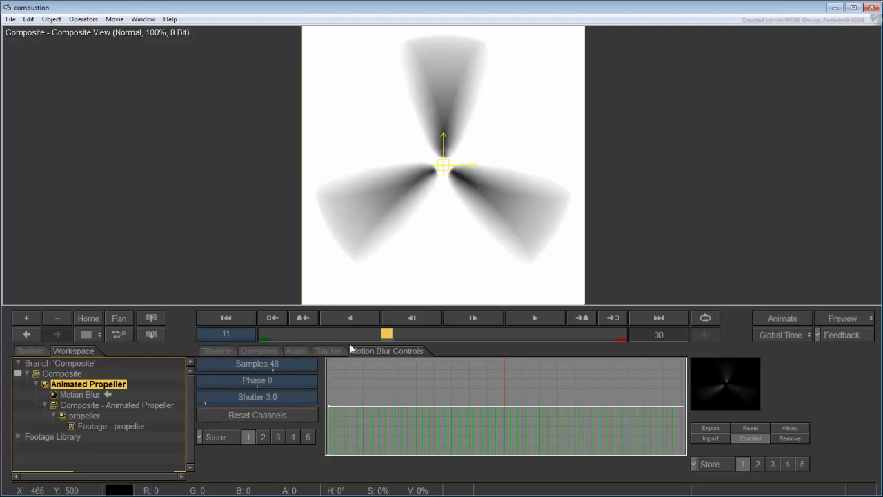
pyautogui.moveTo(388, 333)
pyautogui.mouseDown()
pyautogui.moveTo(473, 333)
pyautogui.moveTo(386, 333)
pyautogui.mouseUp()
# Scrub and play back the blurred spin from frame 11, then return to frame 1
pyautogui.moveTo(387, 333); pyautogui.dragTo(498, 332)
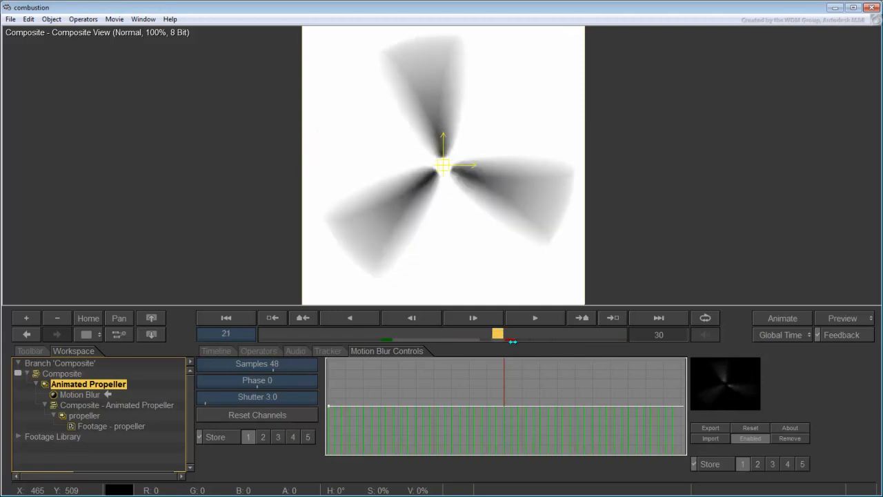
pyautogui.click(388, 334)
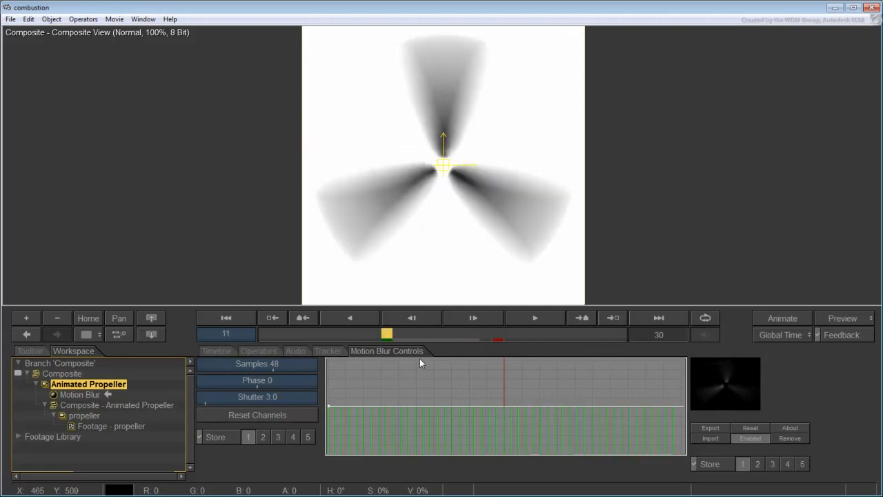
pyautogui.click(523, 316)
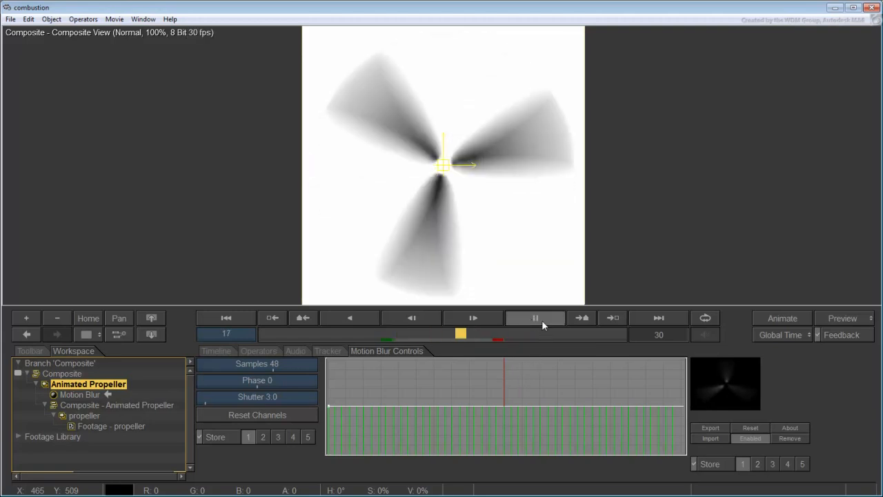
pyautogui.click(541, 320)
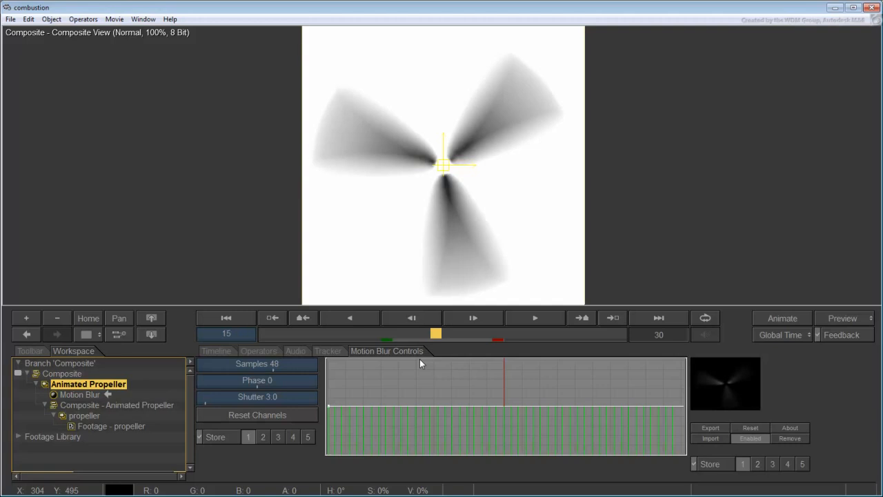
pyautogui.moveTo(435, 334); pyautogui.dragTo(253, 337)
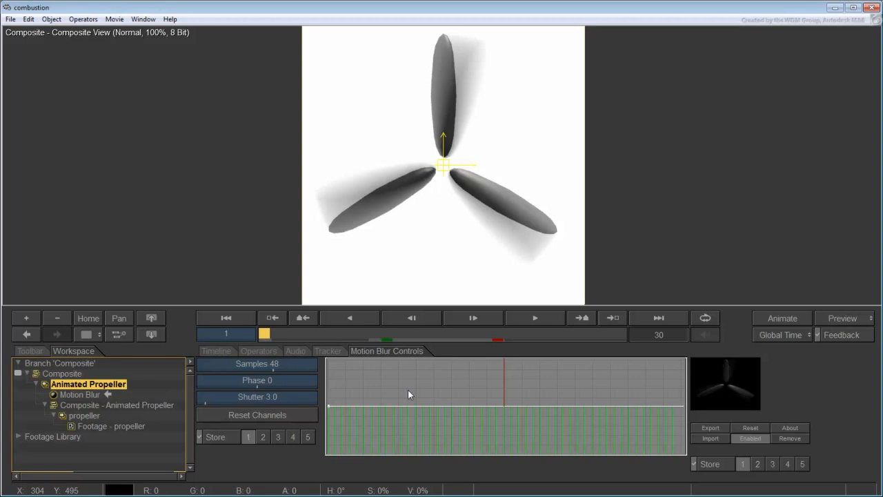
pyautogui.click(88, 335)
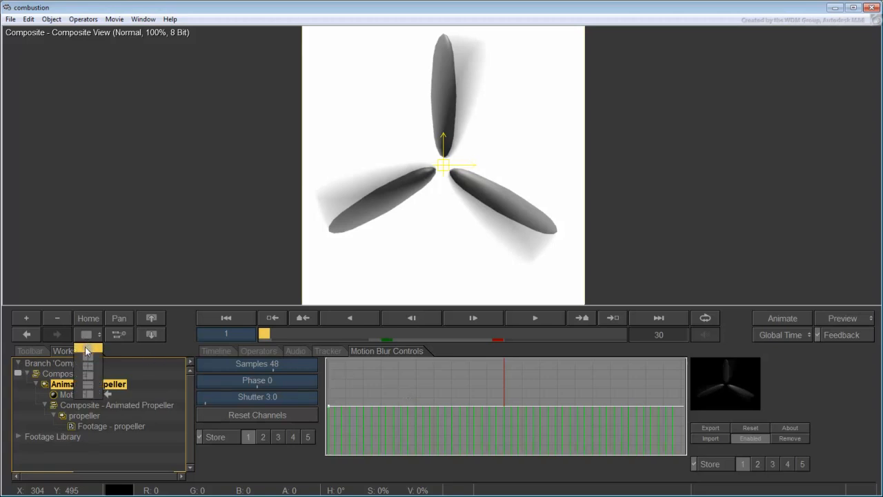
# Use a side-by-side two-view layout and add a new 512×512 Paint layer to the Composite
pyautogui.click(87, 357)
pyautogui.click(322, 294)
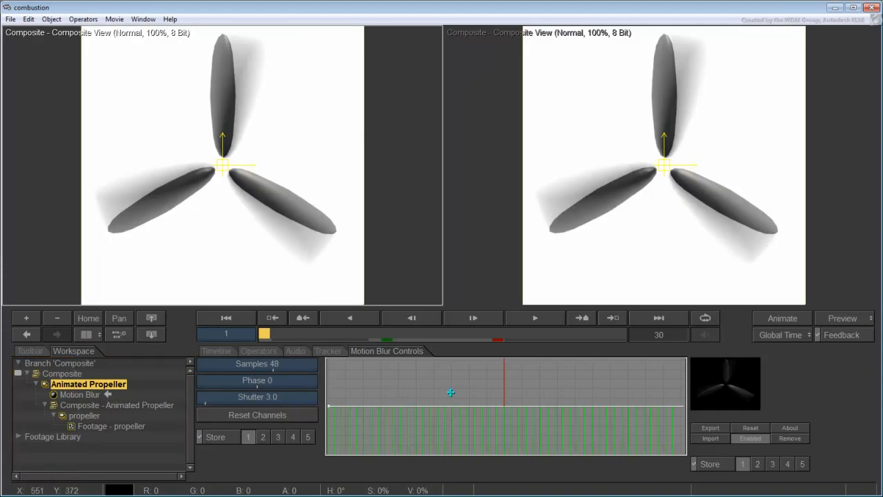
pyautogui.click(62, 373)
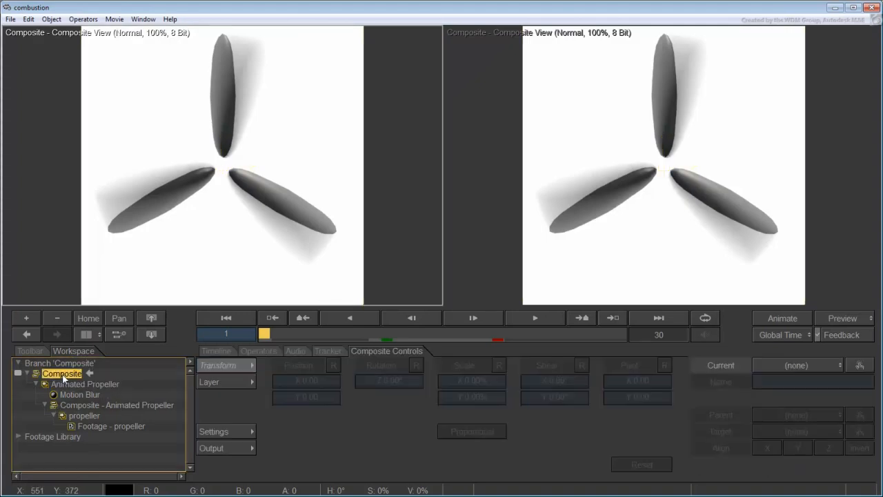
pyautogui.click(52, 18)
pyautogui.click(75, 99)
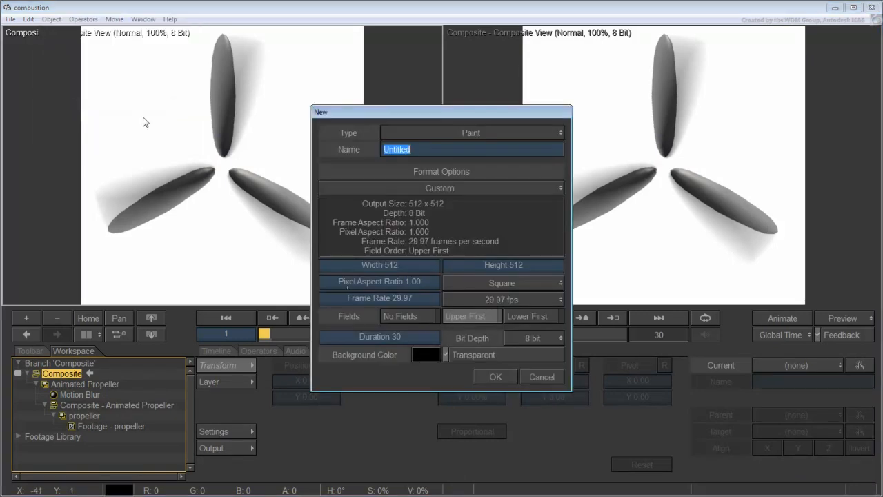
pyautogui.click(559, 133)
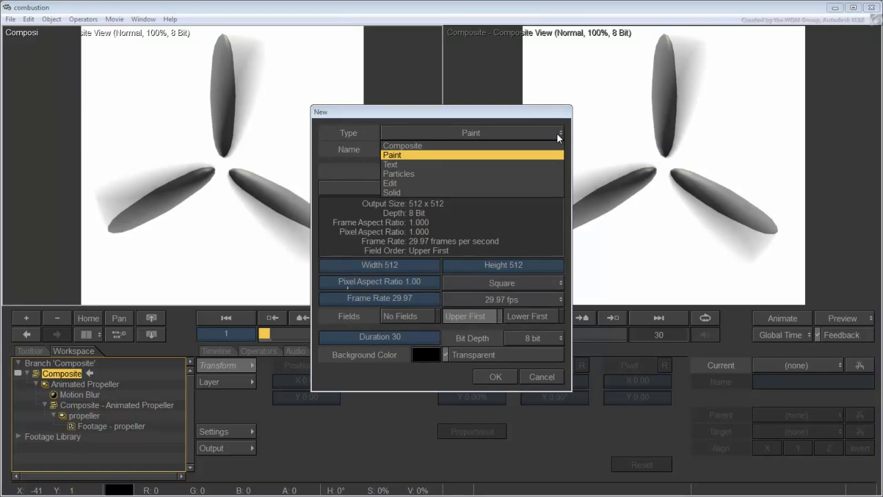
pyautogui.click(417, 154)
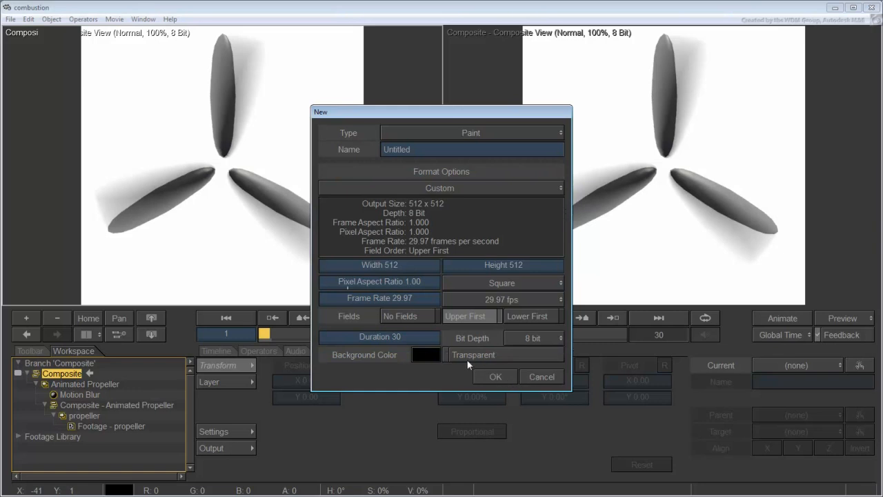
pyautogui.click(494, 378)
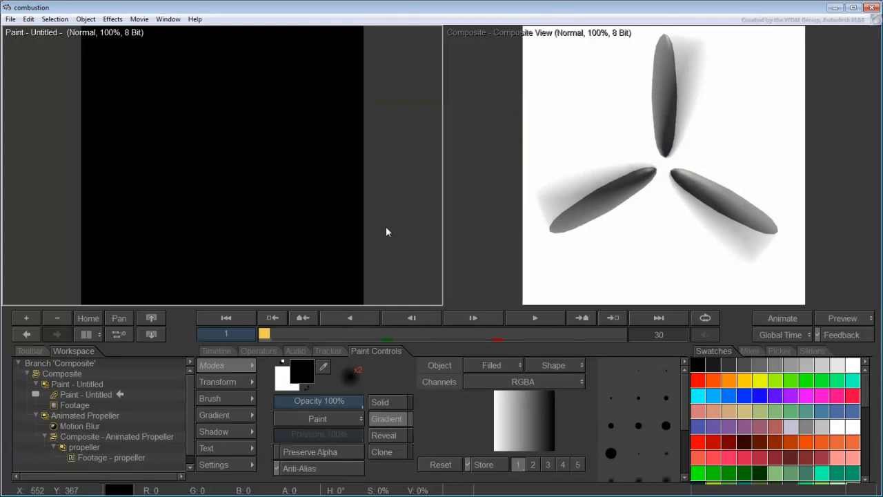
# Zoom out the Paint viewer, switch View Mode to Alpha, and show the paint Toolbar
pyautogui.click(56, 318)
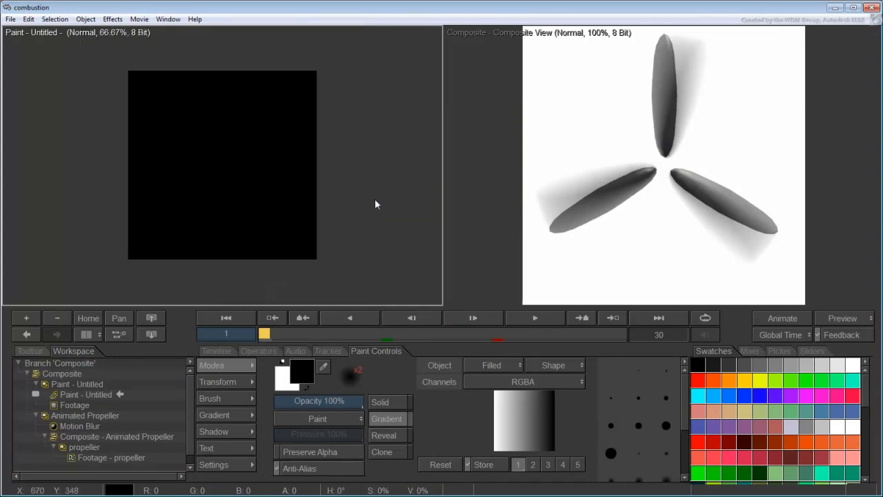
pyautogui.rightClick(247, 176)
pyautogui.moveTo(304, 294)
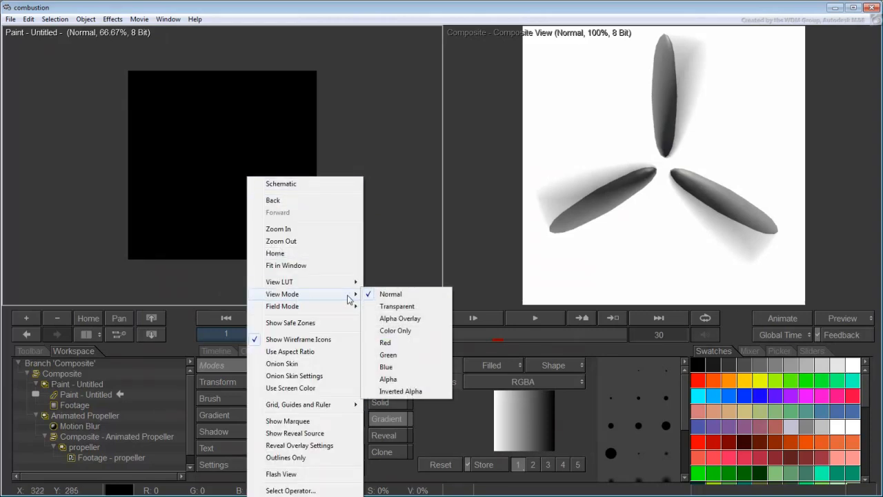
pyautogui.click(390, 379)
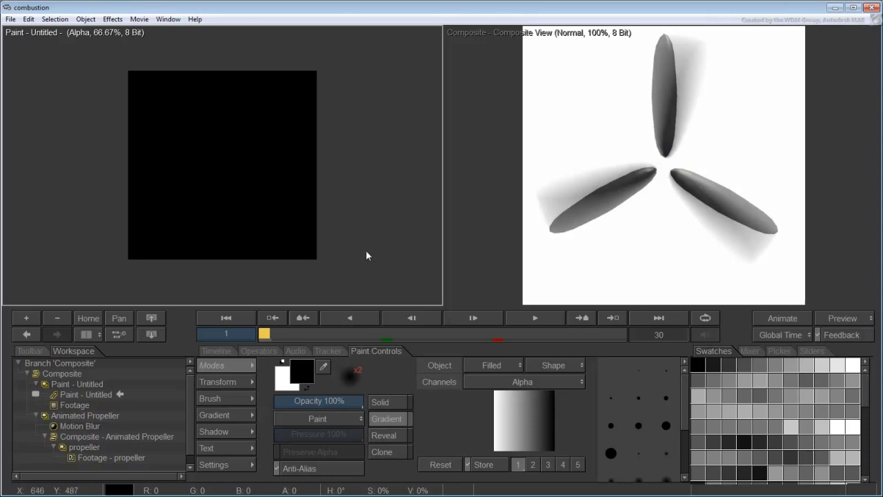
pyautogui.click(28, 351)
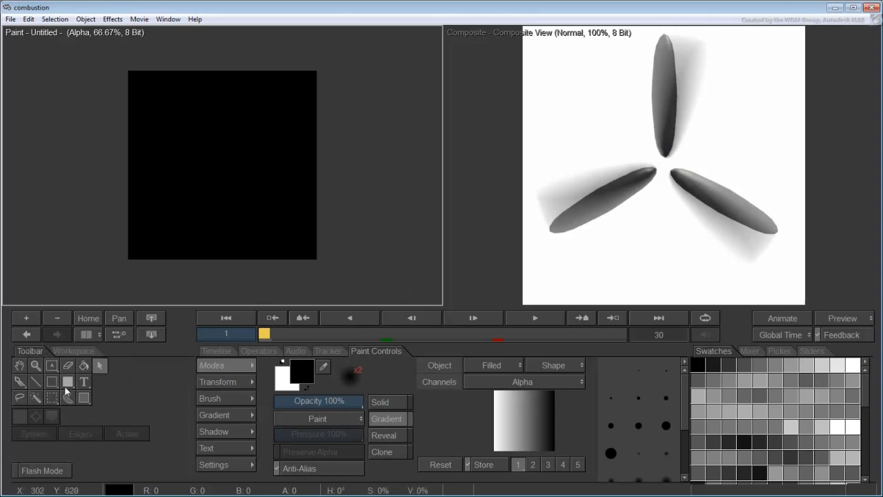
# Draw a circular ellipse selection outward from the canvas centre
pyautogui.moveTo(53, 396); pyautogui.dragTo(74, 417)
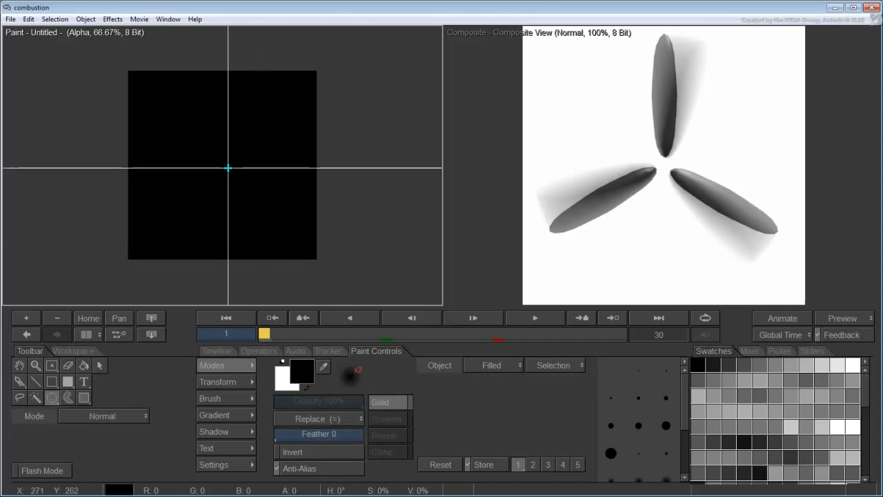
pyautogui.moveTo(223, 169); pyautogui.dragTo(301, 83)
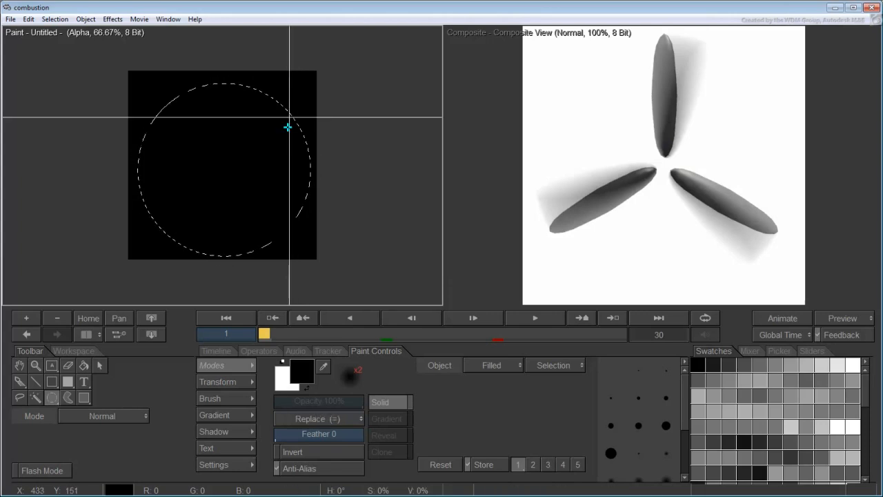
pyautogui.click(100, 366)
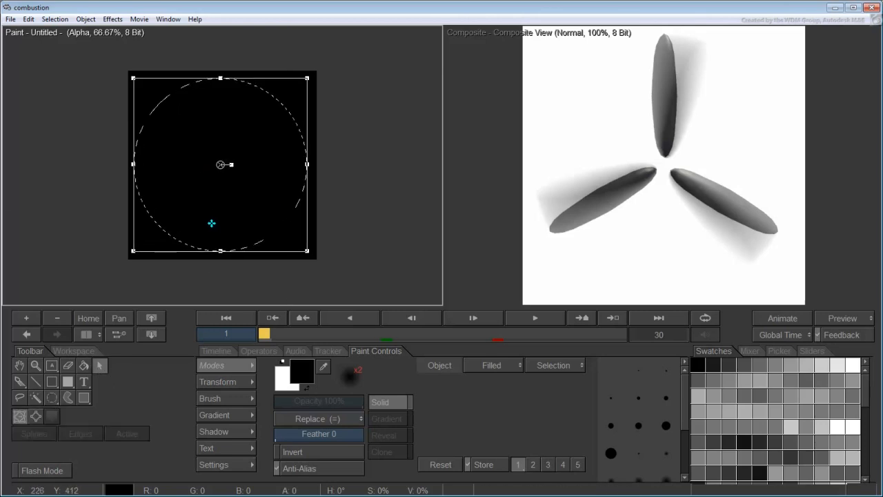
pyautogui.click(217, 382)
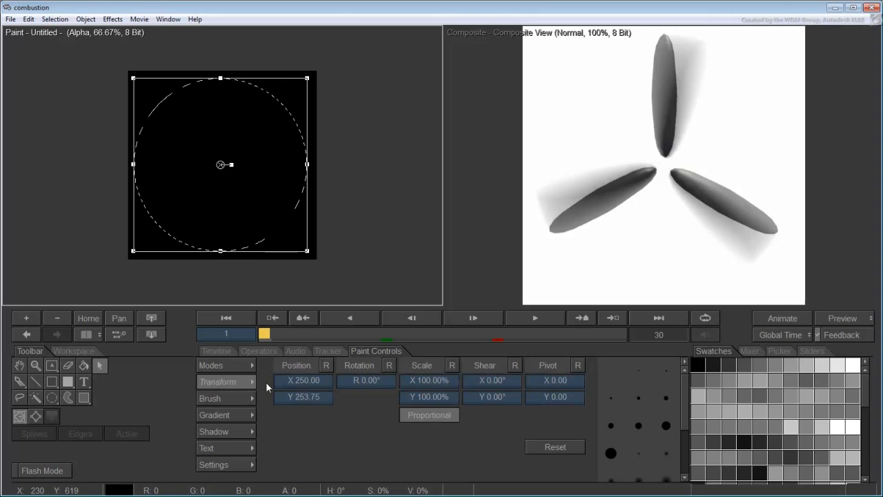
# Position the circle at X 256, Y 256 and scale it up slightly
pyautogui.click(320, 382)
pyautogui.write('256')
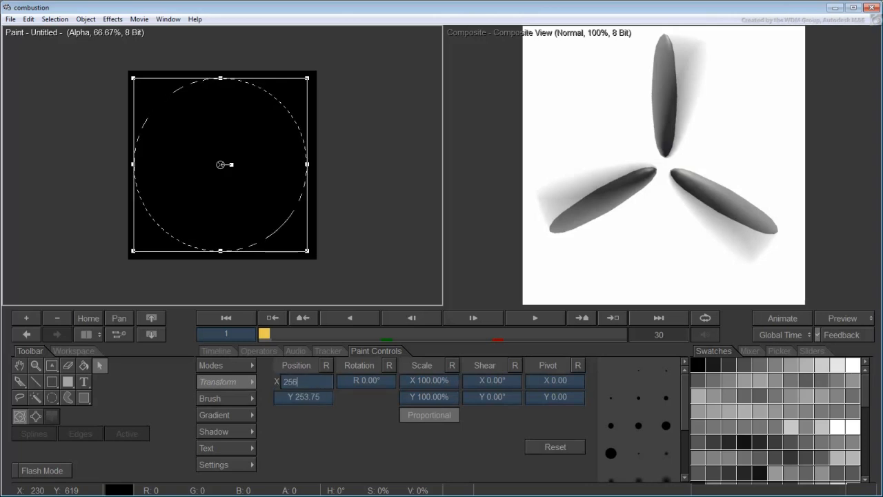
pyautogui.press('Tab')
pyautogui.write('256')
pyautogui.press('Return')
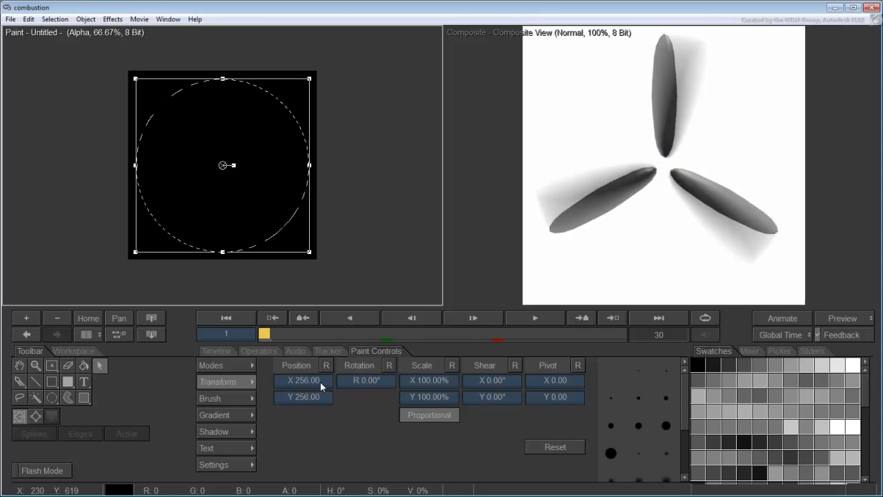
pyautogui.moveTo(431, 380)
pyautogui.mouseDown()
pyautogui.moveTo(445, 380)
pyautogui.moveTo(430, 380)
pyautogui.mouseUp()
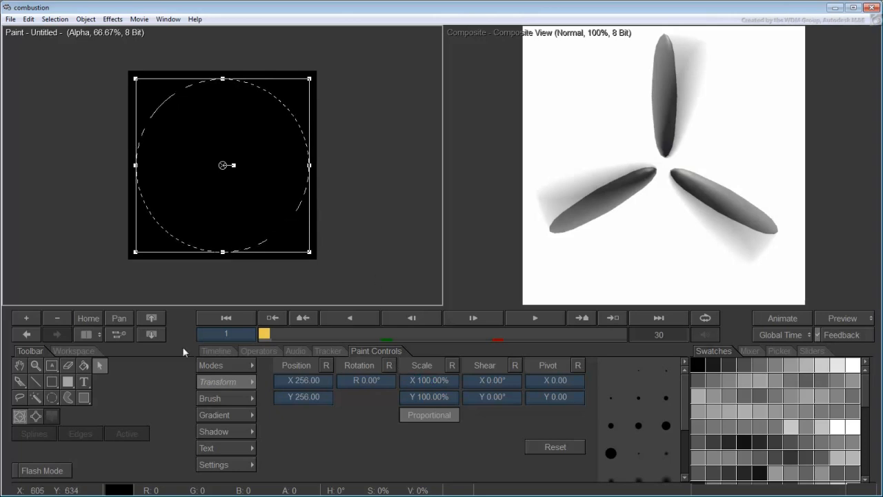
# Flood-fill the circle with a radial gradient, white at the centre stop to black at the end stop
pyautogui.click(82, 367)
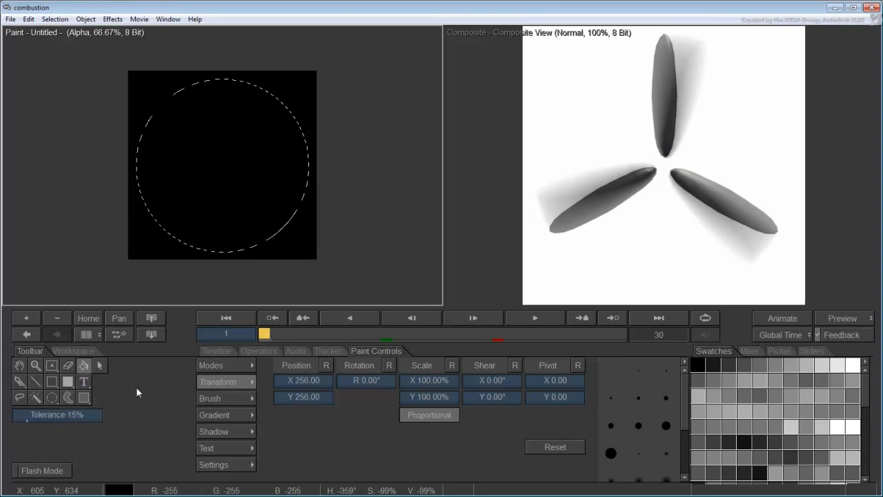
pyautogui.click(227, 416)
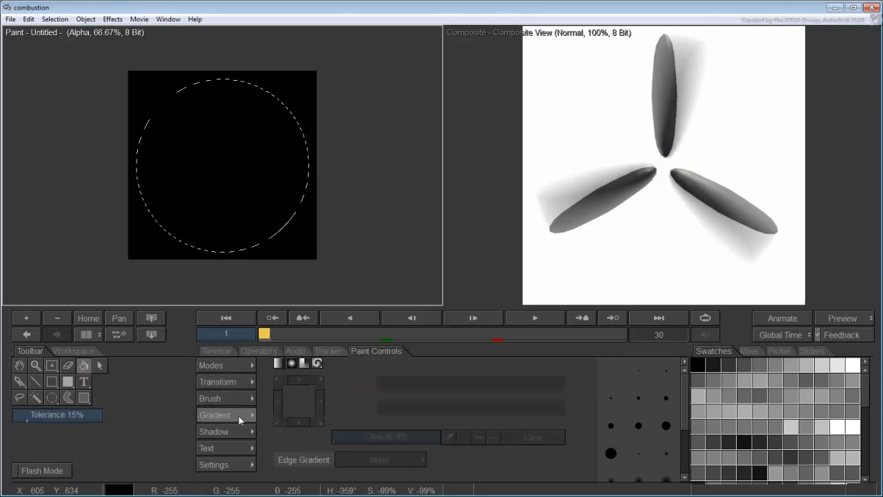
pyautogui.click(291, 365)
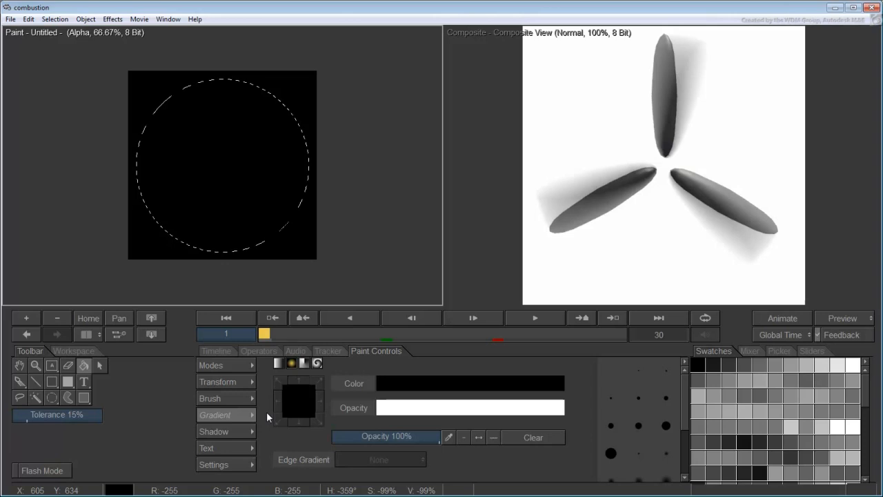
pyautogui.click(378, 393)
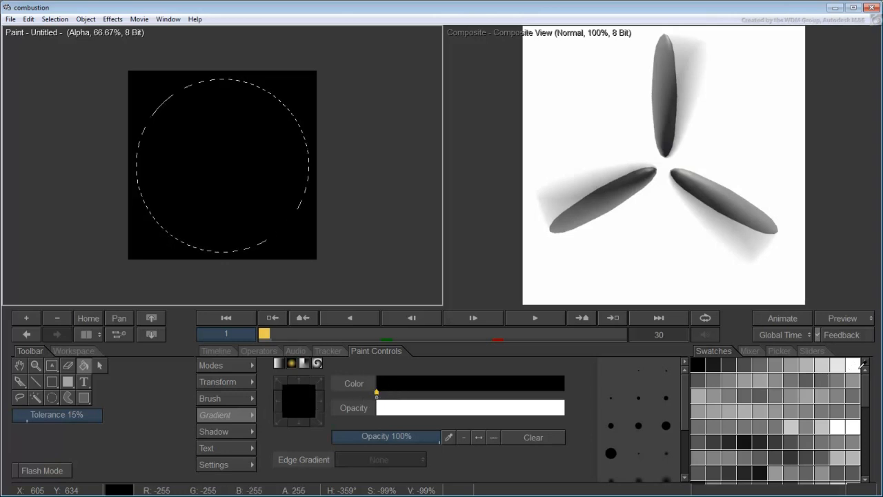
pyautogui.click(854, 364)
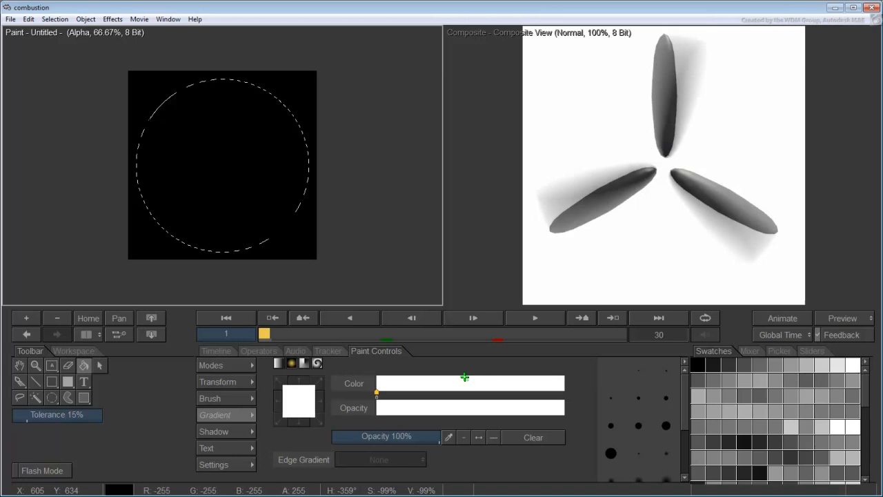
pyautogui.click(564, 393)
pyautogui.click(698, 362)
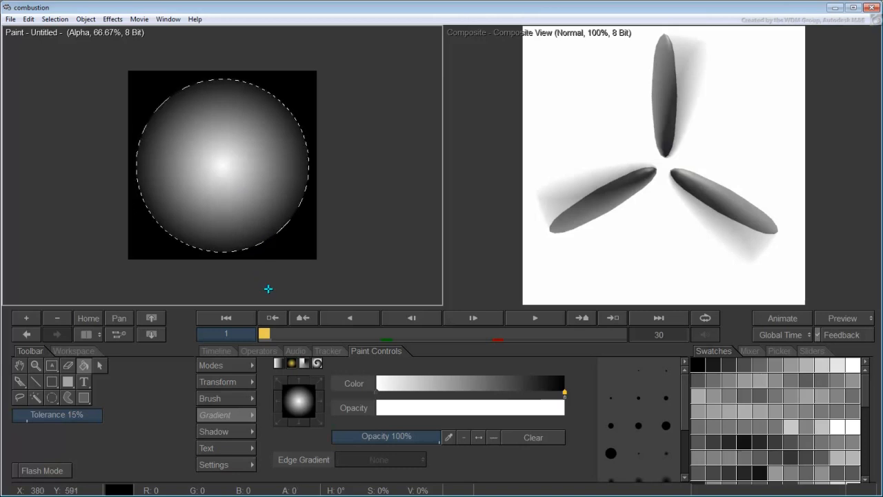
pyautogui.moveTo(265, 334); pyautogui.dragTo(411, 334)
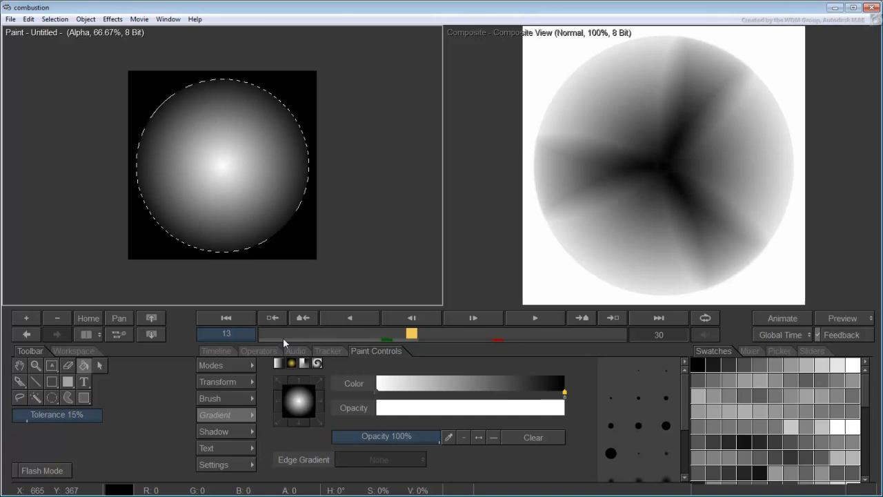
pyautogui.click(73, 352)
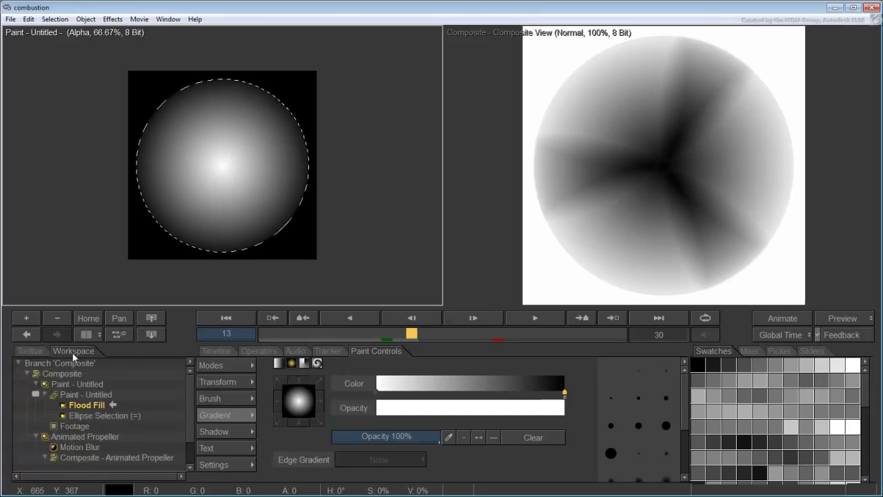
# Pull the flood fill's end stop inward, darken it, make the start stop dark grey, and add a middle stop
pyautogui.click(86, 406)
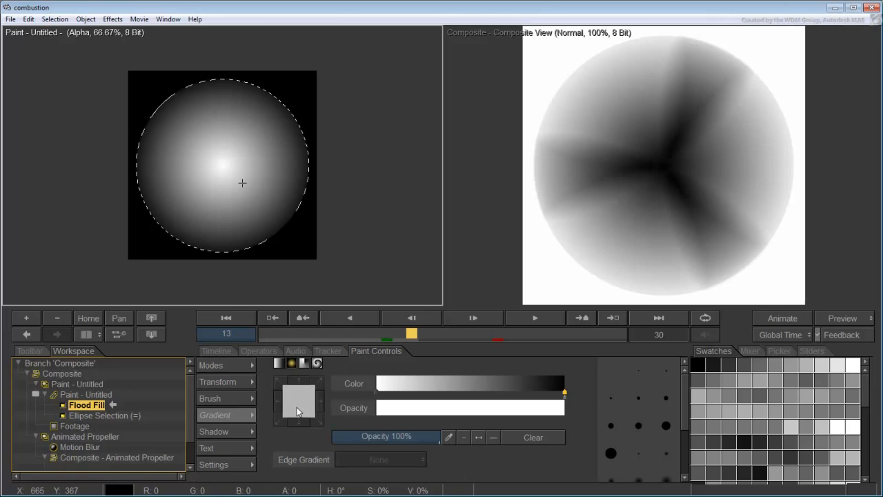
pyautogui.moveTo(565, 392); pyautogui.dragTo(540, 393)
pyautogui.click(757, 378)
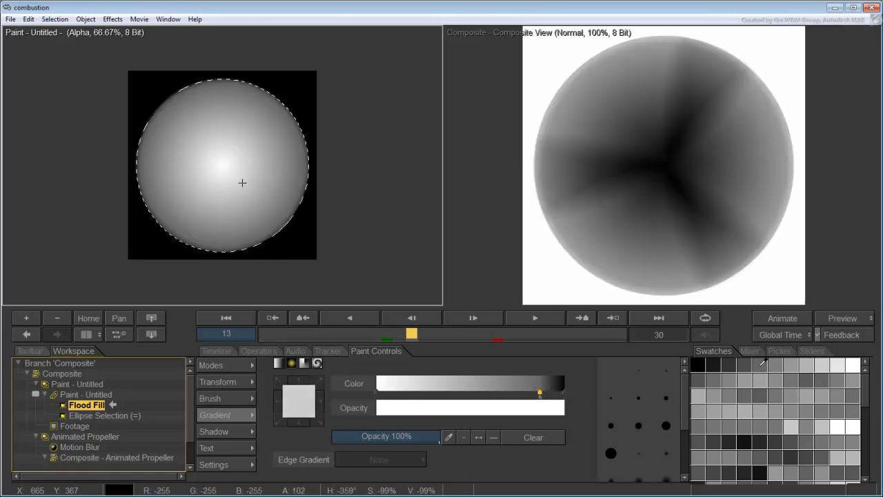
pyautogui.click(378, 394)
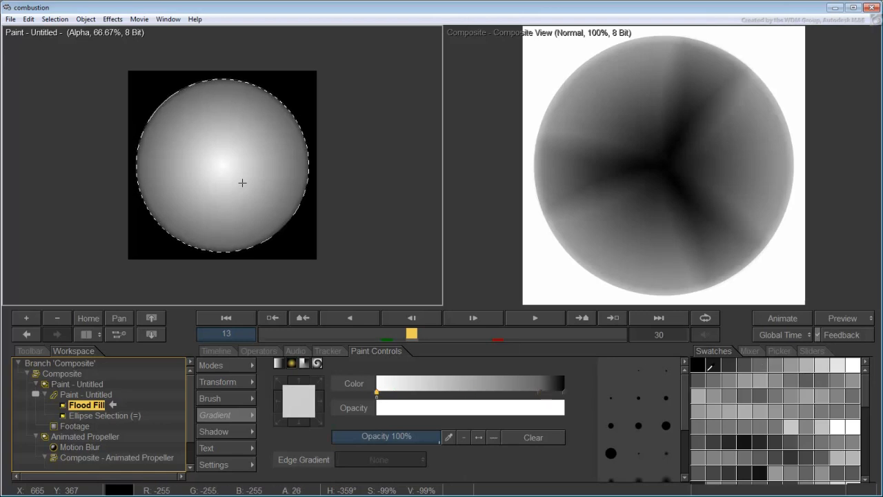
pyautogui.click(729, 365)
pyautogui.click(449, 390)
pyautogui.moveTo(452, 393); pyautogui.dragTo(505, 393)
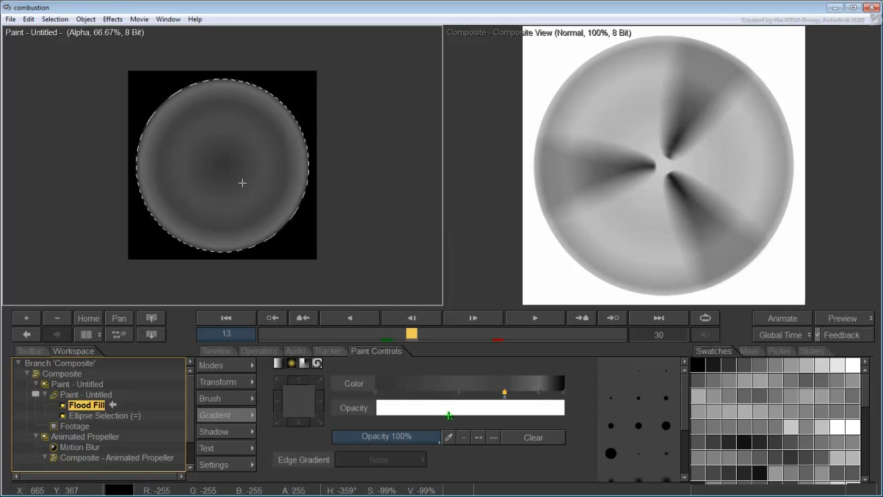
# Add a white stop near the rim, turn the end stop grey, and add a lighter grey middle stop
pyautogui.click(540, 394)
pyautogui.click(822, 364)
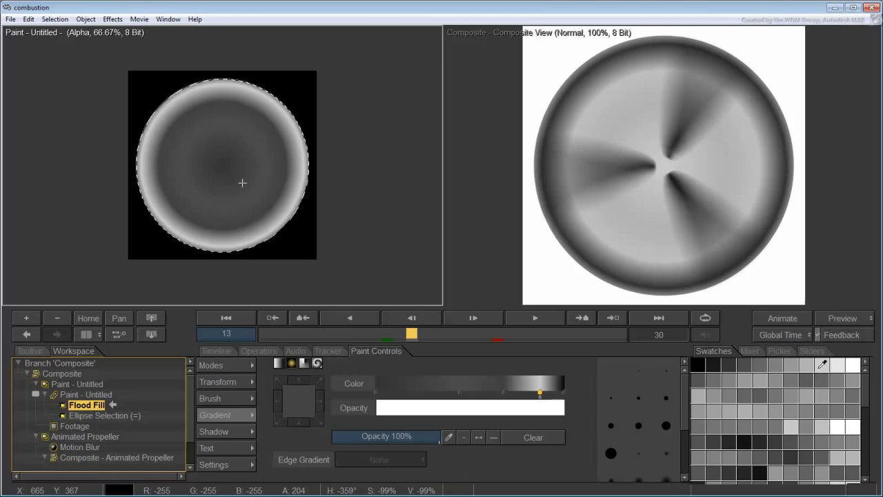
pyautogui.moveTo(541, 393)
pyautogui.mouseDown()
pyautogui.moveTo(548, 395)
pyautogui.moveTo(509, 397)
pyautogui.moveTo(549, 396)
pyautogui.mouseUp()
pyautogui.click(768, 363)
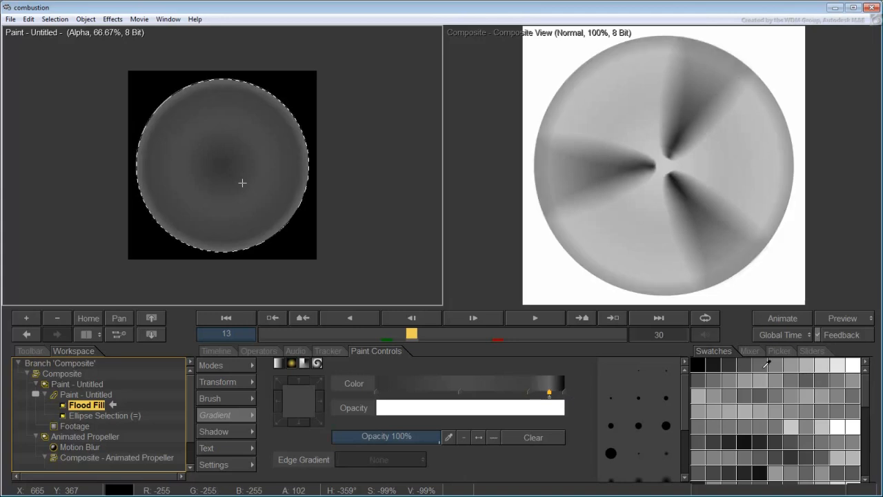
pyautogui.click(460, 393)
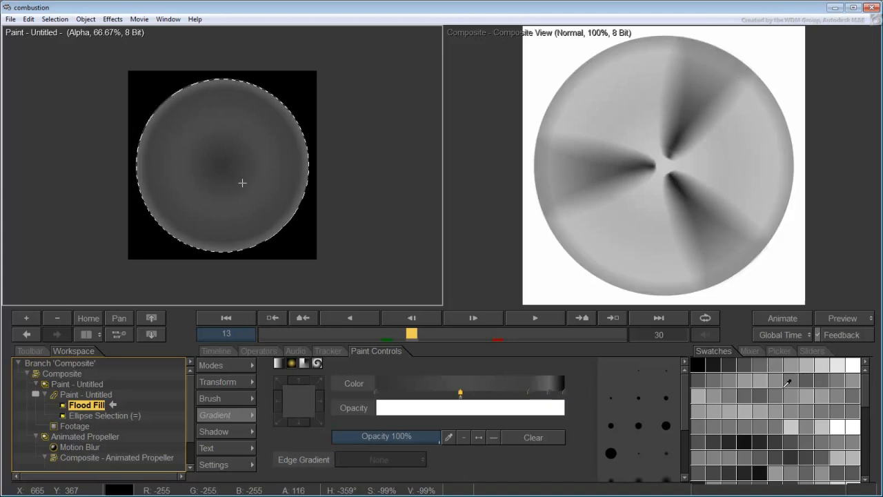
pyautogui.click(779, 364)
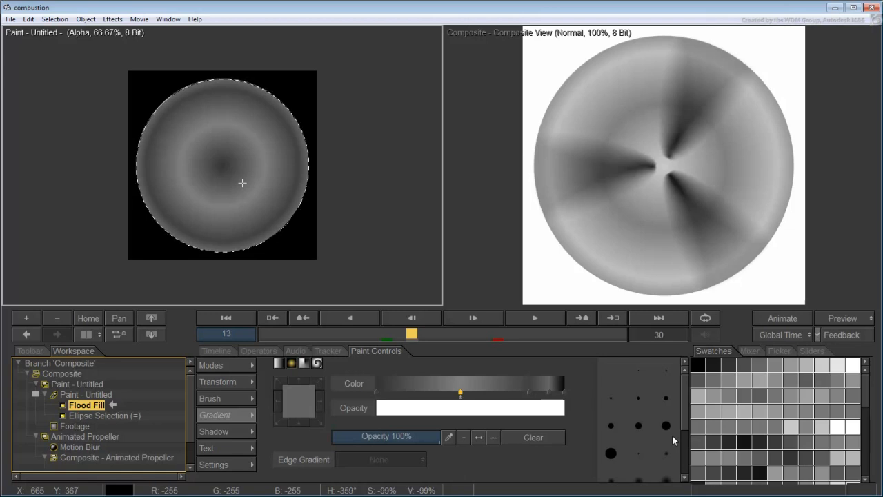
# Scale the circle's Ellipse Selection to 101% on X and Y
pyautogui.click(120, 416)
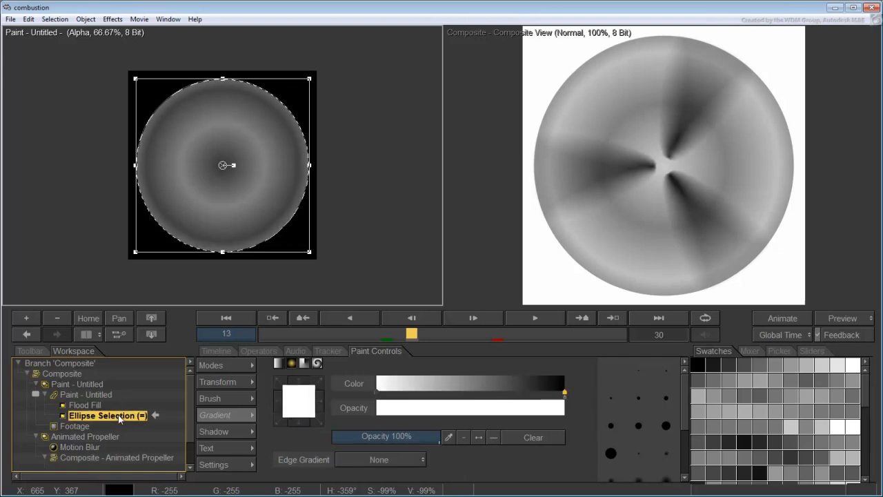
pyautogui.click(222, 383)
pyautogui.moveTo(425, 384); pyautogui.dragTo(430, 384)
pyautogui.moveTo(429, 383); pyautogui.dragTo(426, 384)
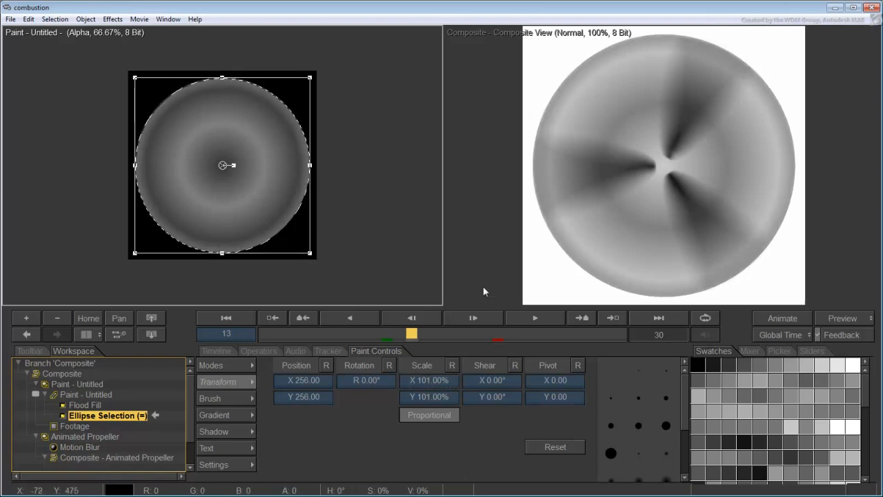
pyautogui.click(483, 246)
# Switch to a single Composite View and play from frame 11 to preview the spinning blur
pyautogui.click(89, 337)
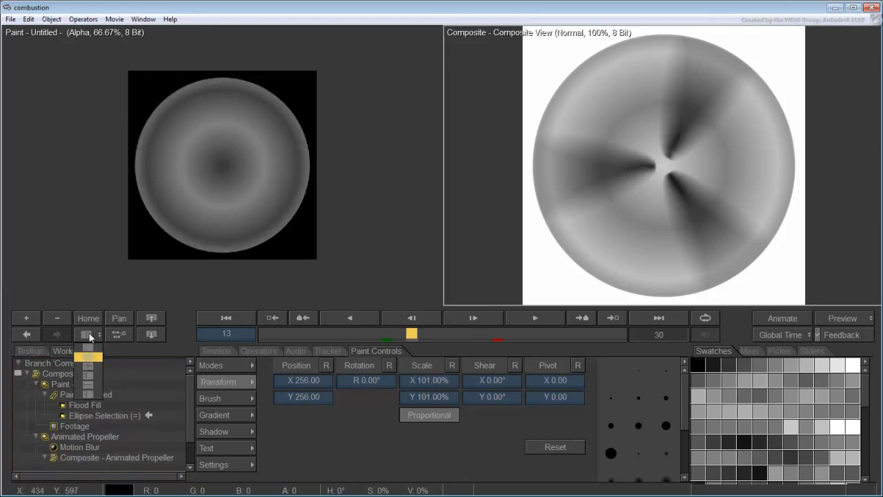
pyautogui.click(91, 347)
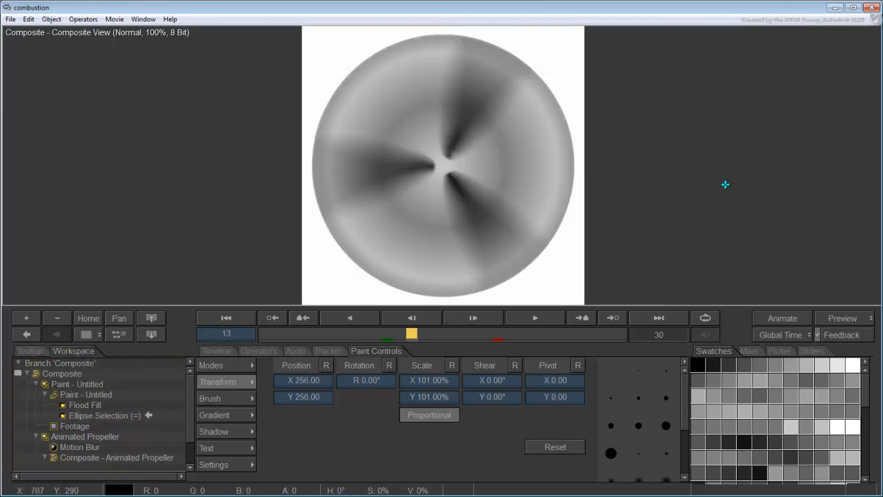
pyautogui.moveTo(412, 334); pyautogui.dragTo(391, 333)
pyautogui.click(541, 320)
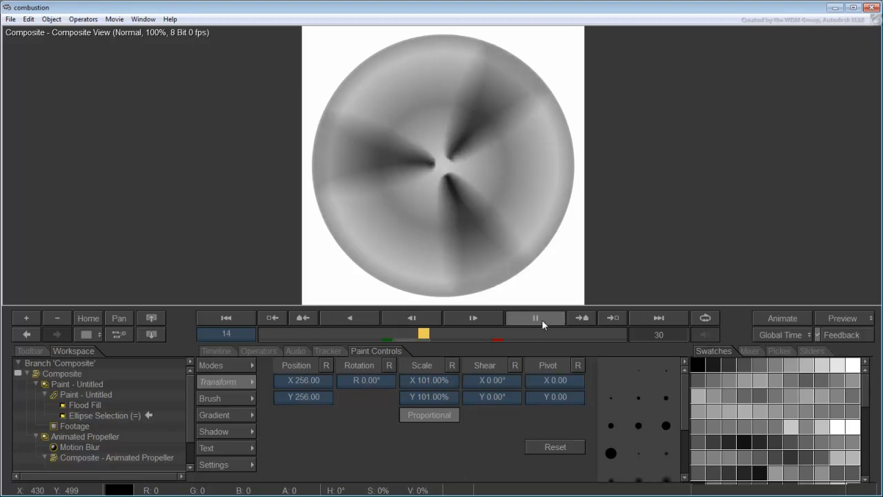
pyautogui.click(543, 323)
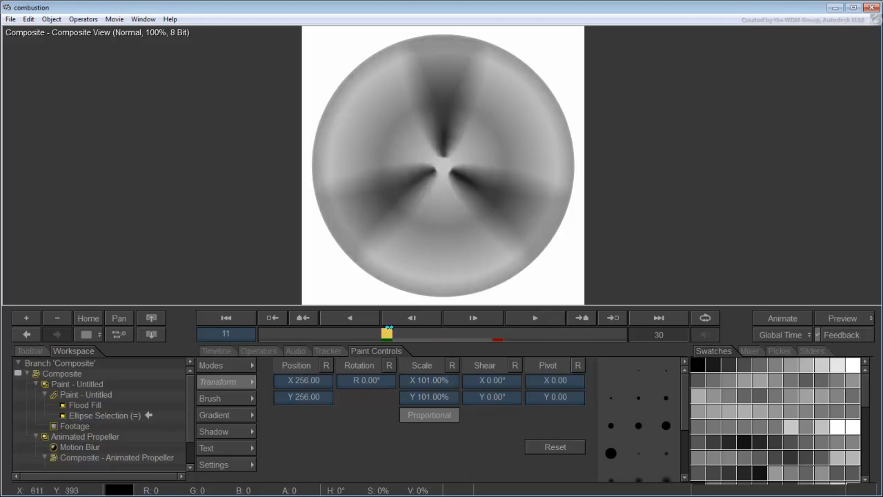
pyautogui.click(11, 19)
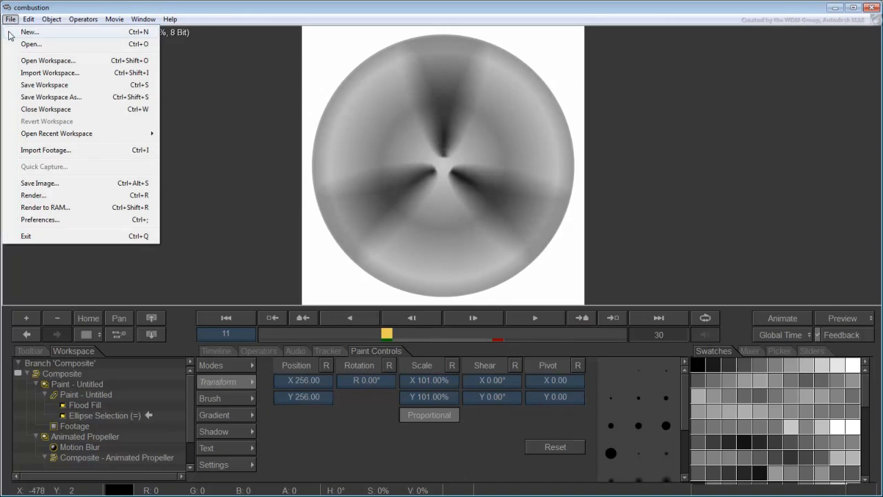
# Set the render output to PNG Sequence for frames 11–20 and choose its save location
pyautogui.click(33, 196)
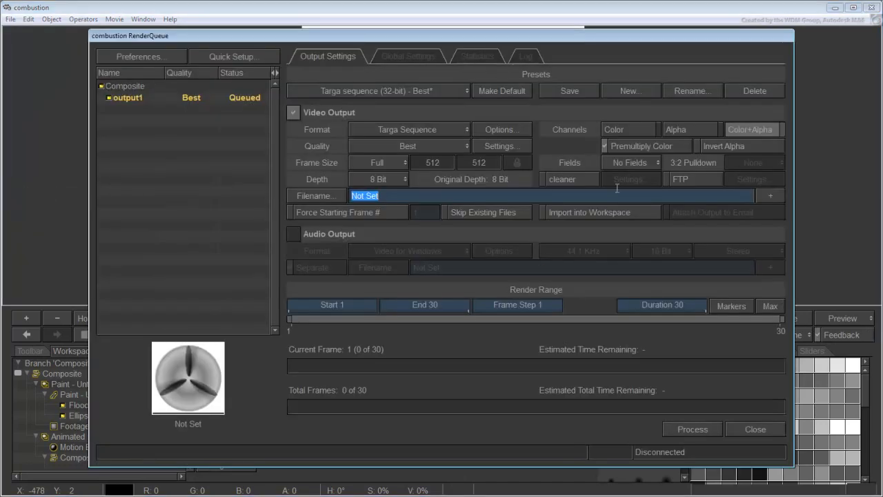
pyautogui.click(463, 132)
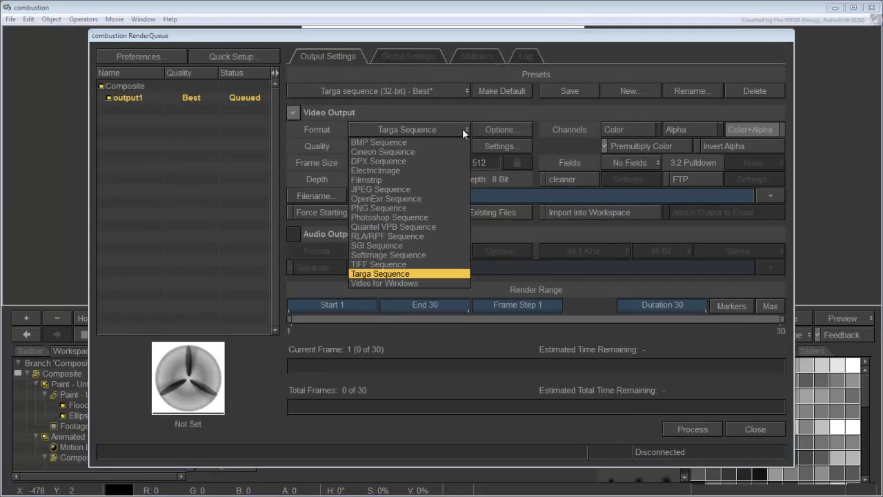
pyautogui.click(389, 210)
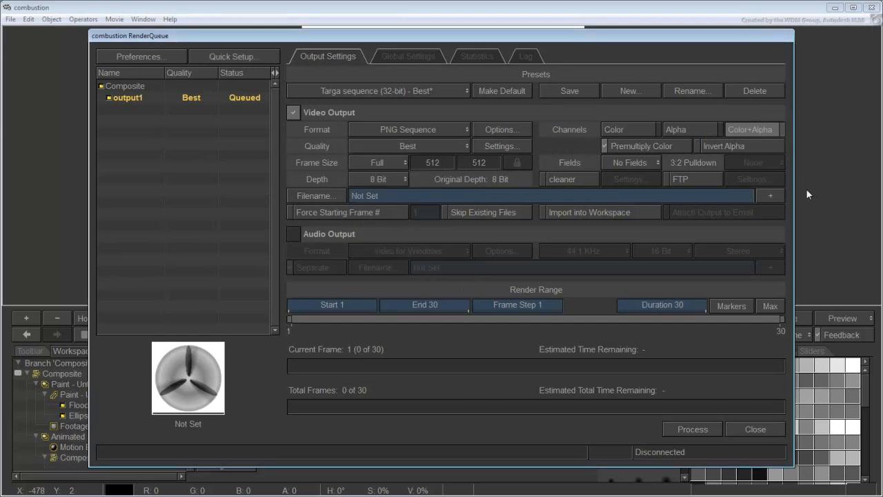
pyautogui.click(733, 302)
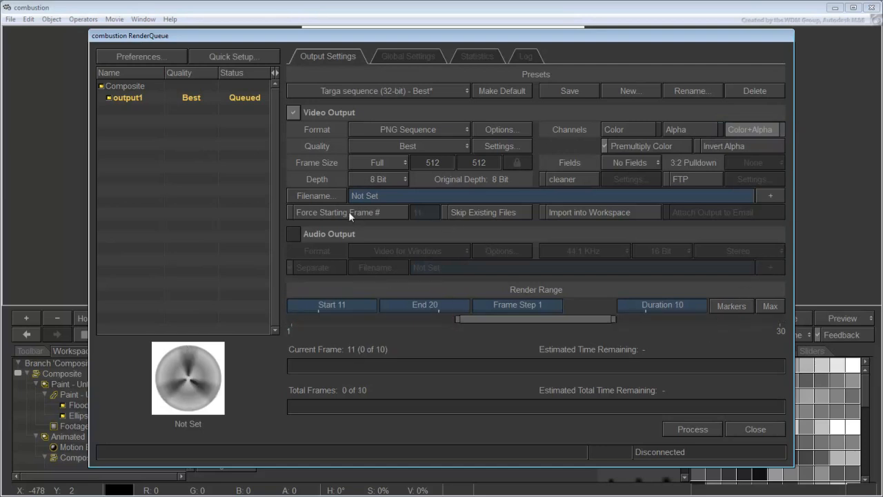
pyautogui.click(325, 197)
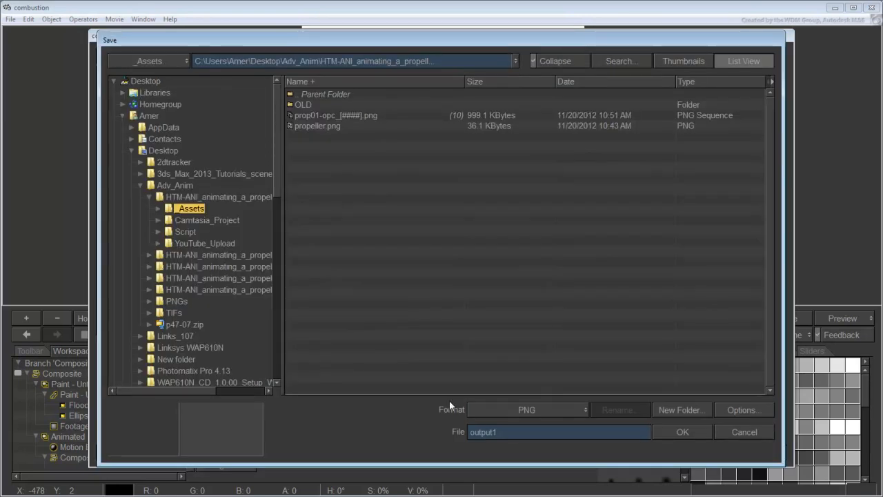
# Name the output combustion_propeller_ and render frames 11–20 as PNG files
pyautogui.doubleClick(511, 435)
pyautogui.write('combustion_propeller')
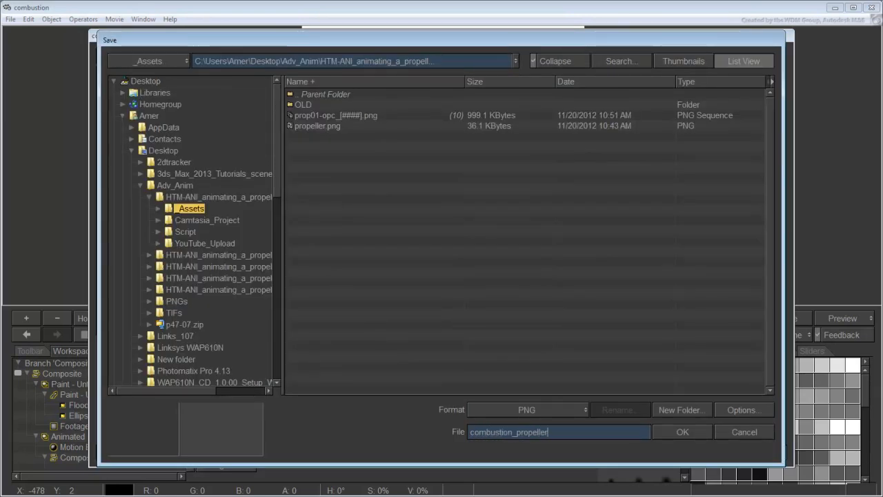
pyautogui.write('_')
pyautogui.click(658, 431)
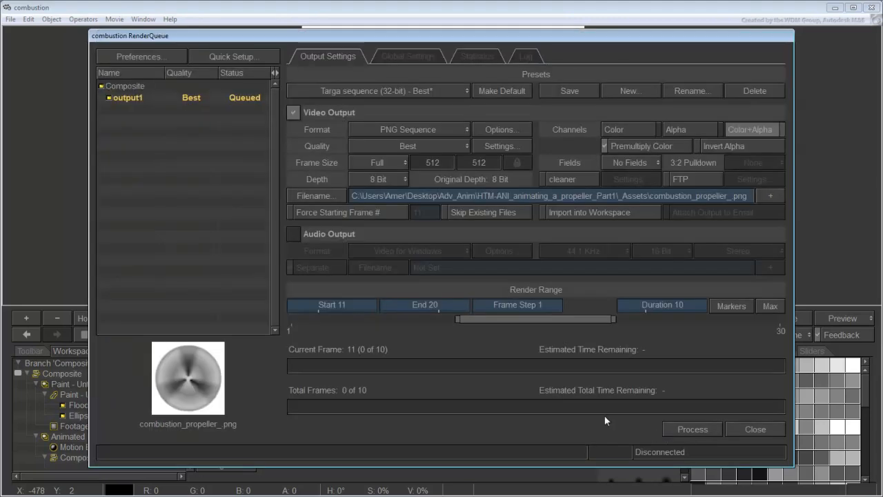
pyautogui.click(690, 429)
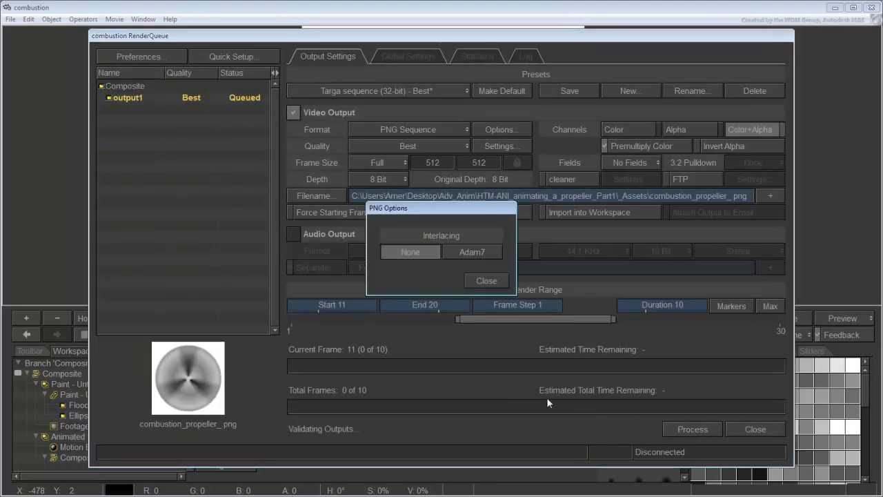
pyautogui.click(490, 281)
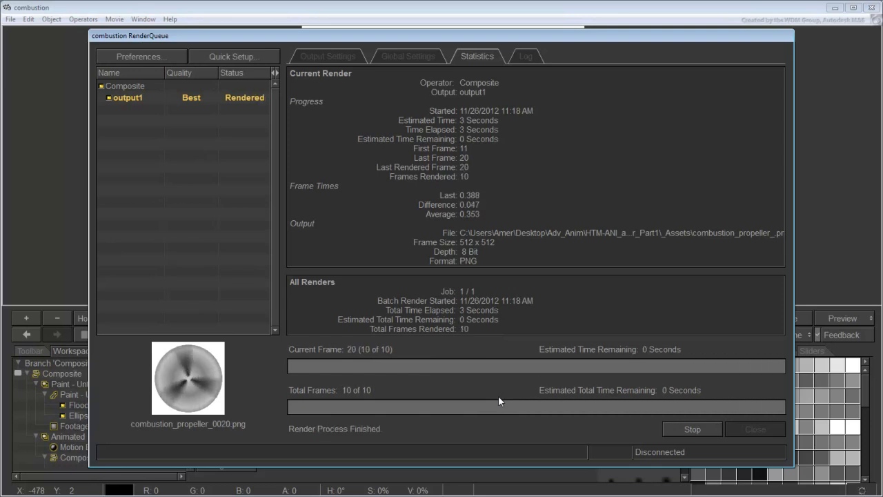
# Create a 200×200 plane in 3ds Max
pyautogui.click(763, 427)
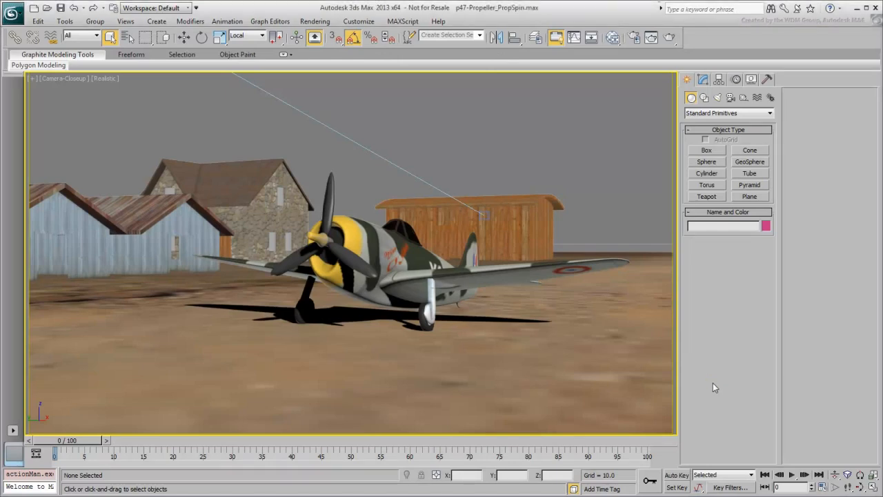
pyautogui.click(750, 197)
pyautogui.moveTo(227, 395); pyautogui.dragTo(228, 357)
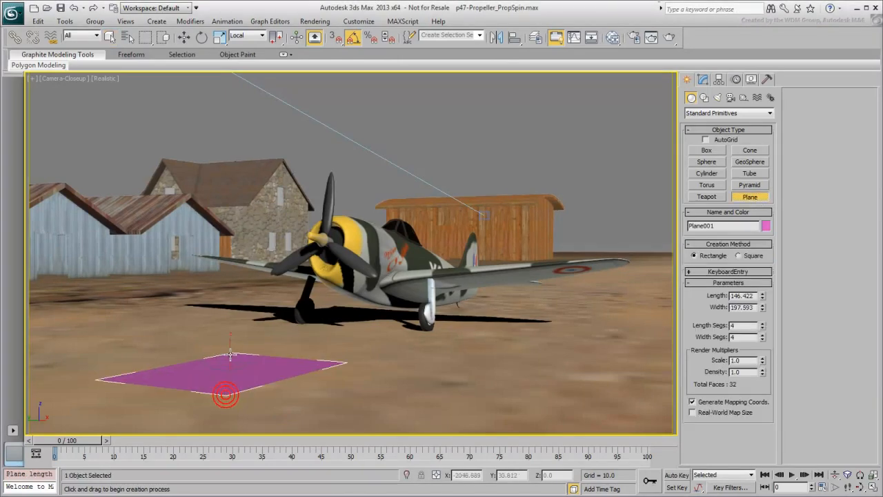
pyautogui.moveTo(753, 296); pyautogui.dragTo(629, 313)
pyautogui.write('200')
pyautogui.press('Tab')
pyautogui.write('200')
pyautogui.press('Return')
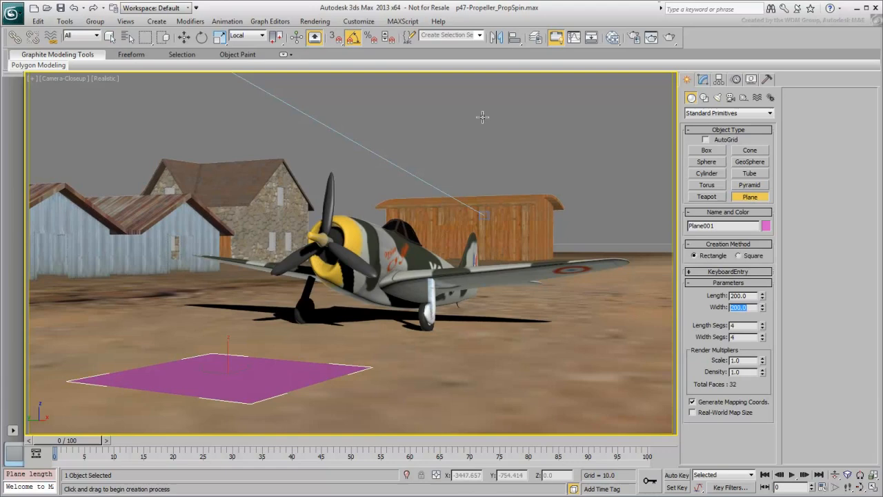
# Align the plane's position and orientation to the propeller, hide the propeller, and place a Standard material node in the Slate Material Editor
pyautogui.click(515, 38)
pyautogui.click(338, 201)
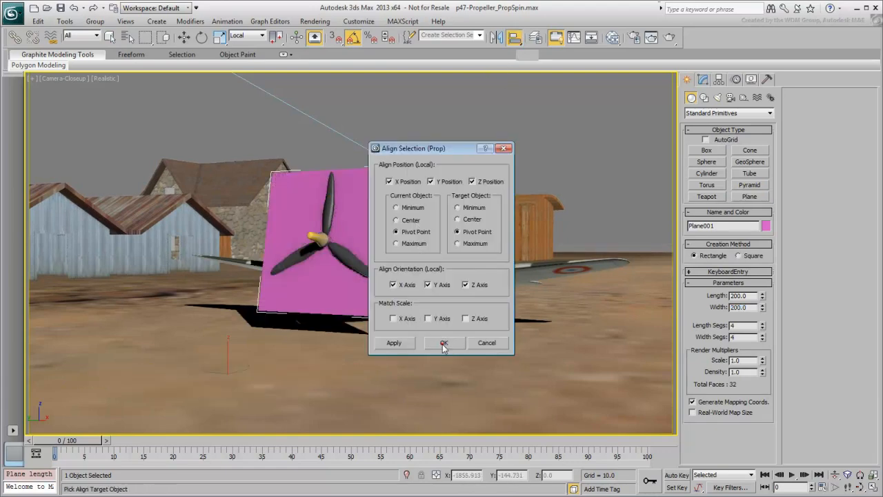
pyautogui.click(442, 343)
pyautogui.rightClick(328, 201)
pyautogui.click(365, 167)
pyautogui.press('m')
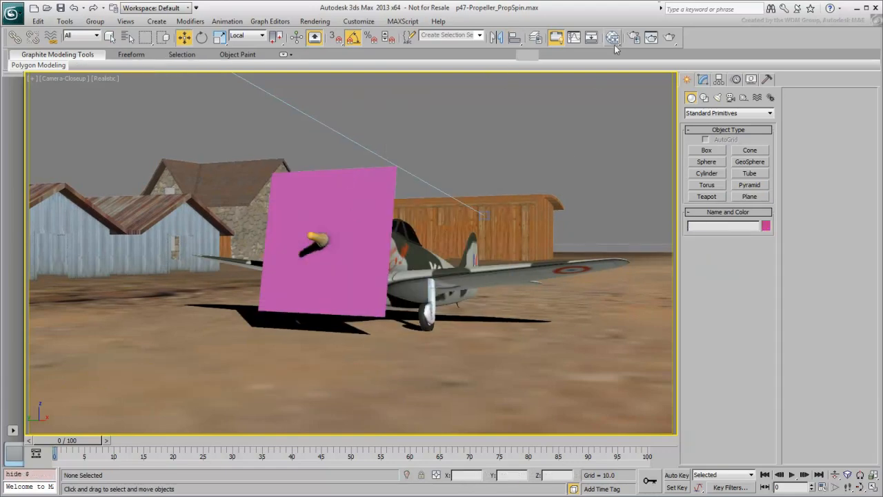
pyautogui.moveTo(461, 187); pyautogui.dragTo(462, 166)
pyautogui.moveTo(405, 276); pyautogui.dragTo(627, 255)
# Assign the Standard material to the plane, make it 2-Sided with a black diffuse
pyautogui.moveTo(662, 316); pyautogui.dragTo(291, 297)
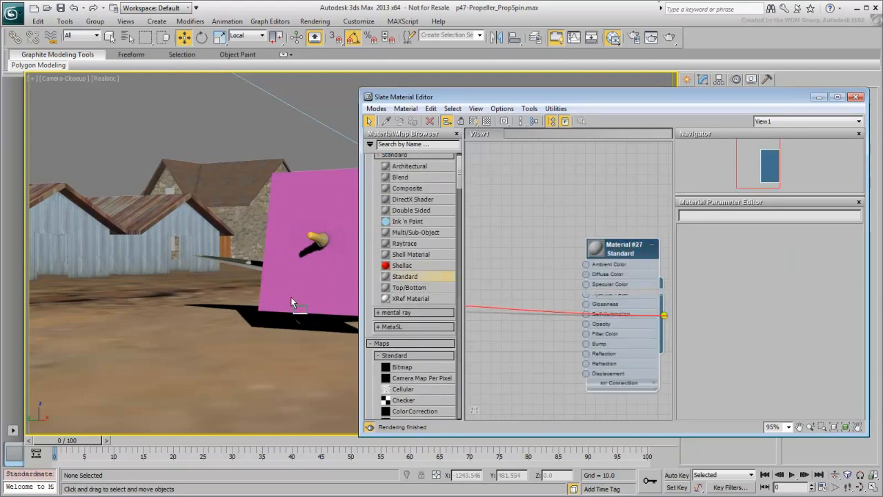
pyautogui.doubleClick(624, 259)
pyautogui.click(817, 240)
pyautogui.click(738, 299)
pyautogui.moveTo(393, 124); pyautogui.dragTo(347, 124)
pyautogui.click(405, 162)
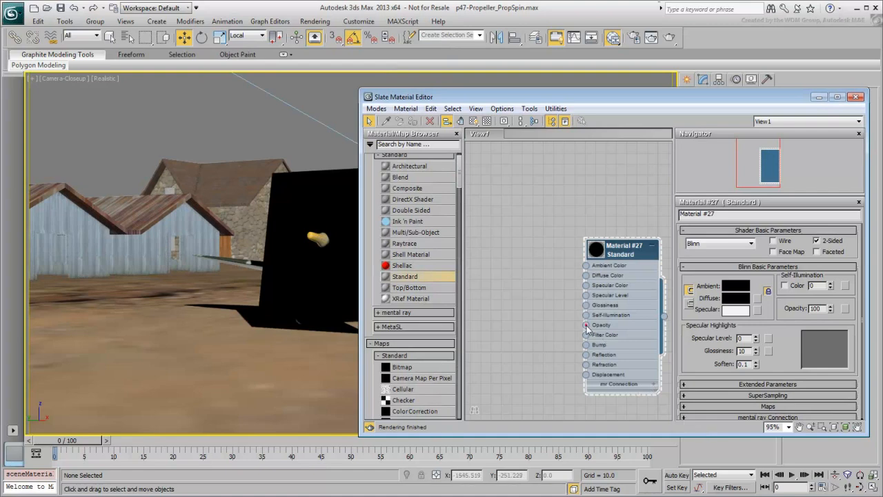
# Load the combustion_propeller_ PNG files as a Bitmap sequence on the Opacity slot
pyautogui.moveTo(587, 327); pyautogui.dragTo(531, 342)
pyautogui.moveTo(558, 348)
pyautogui.click(612, 257)
pyautogui.click(159, 250)
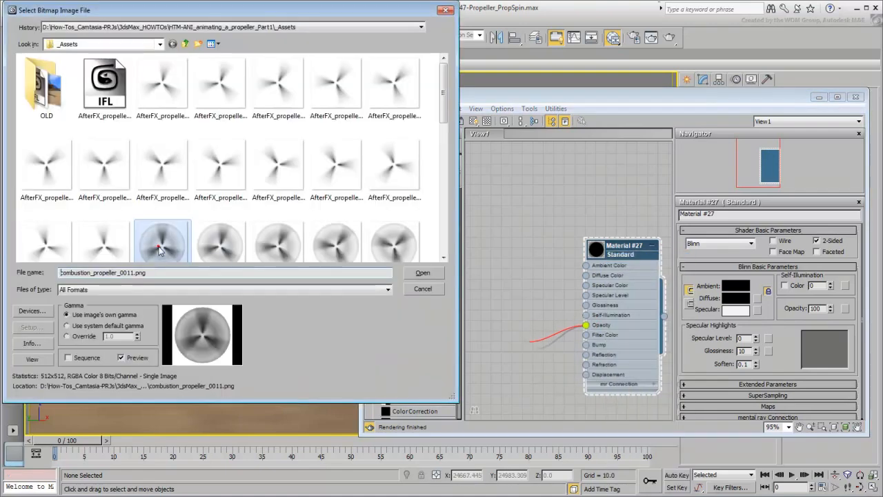
pyautogui.scroll(-3, 159, 250)
pyautogui.scroll(1, 159, 250)
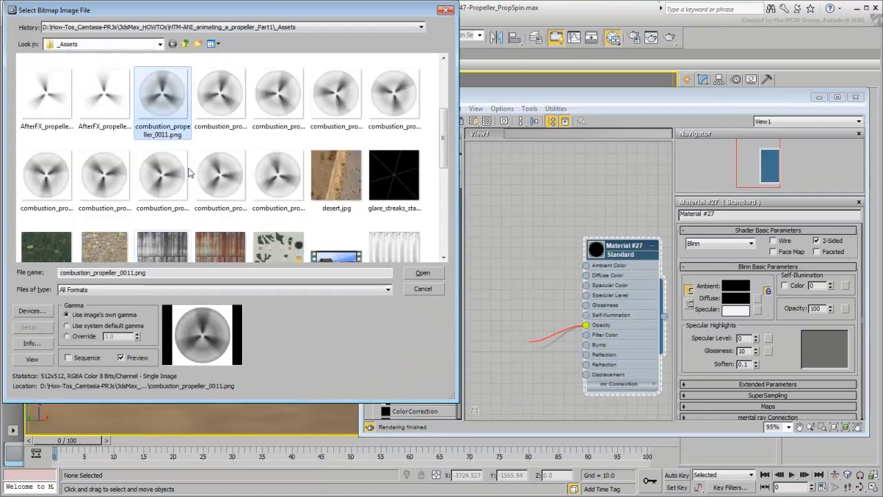
pyautogui.click(80, 357)
pyautogui.click(418, 273)
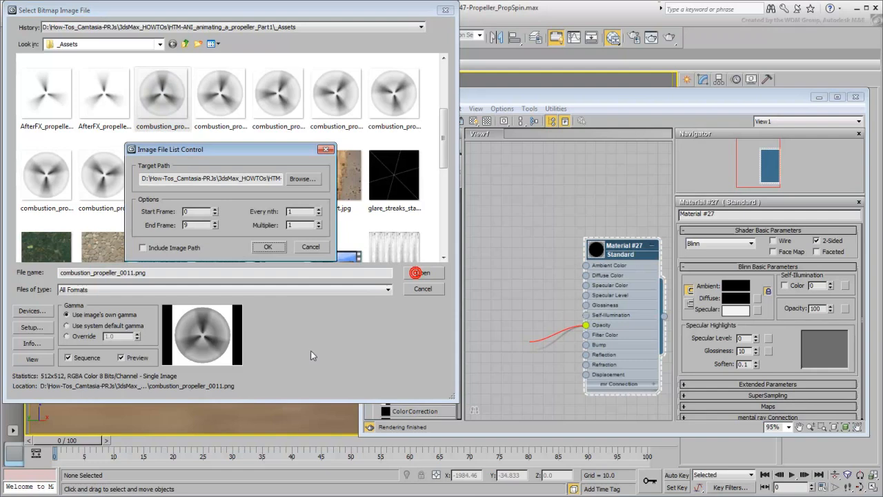
pyautogui.click(264, 246)
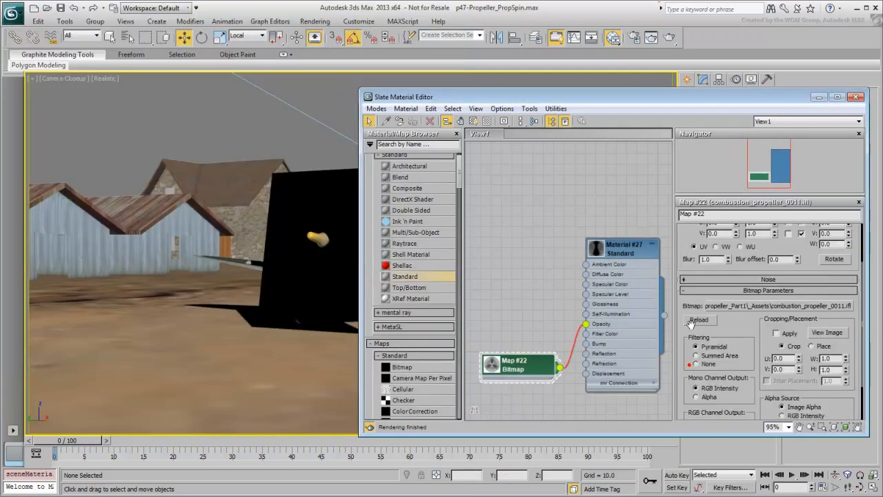
# Set the opacity bitmap to use image alpha for mono and RGB output, then test-render
pyautogui.moveTo(691, 323); pyautogui.dragTo(691, 269)
pyautogui.click(711, 345)
pyautogui.click(711, 379)
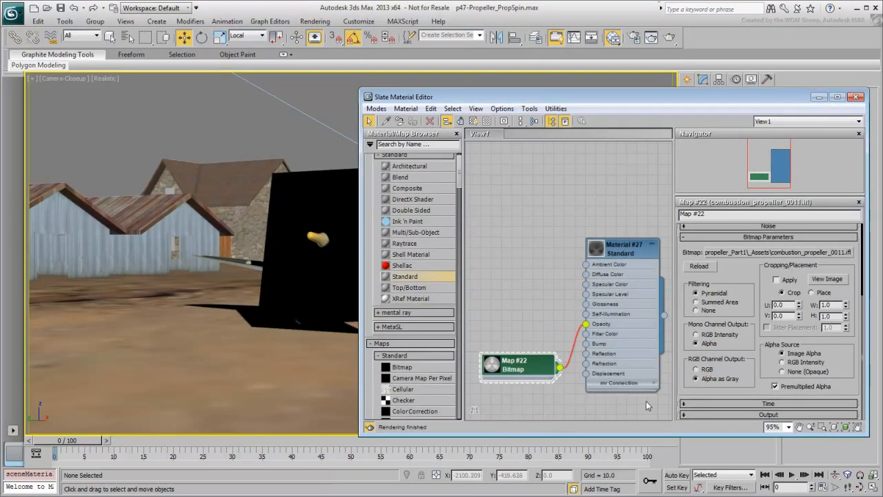
pyautogui.click(669, 38)
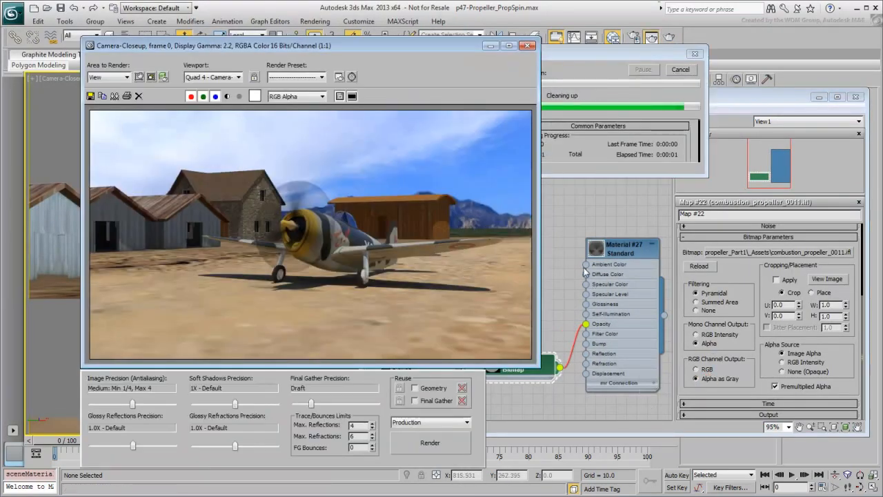
pyautogui.click(527, 45)
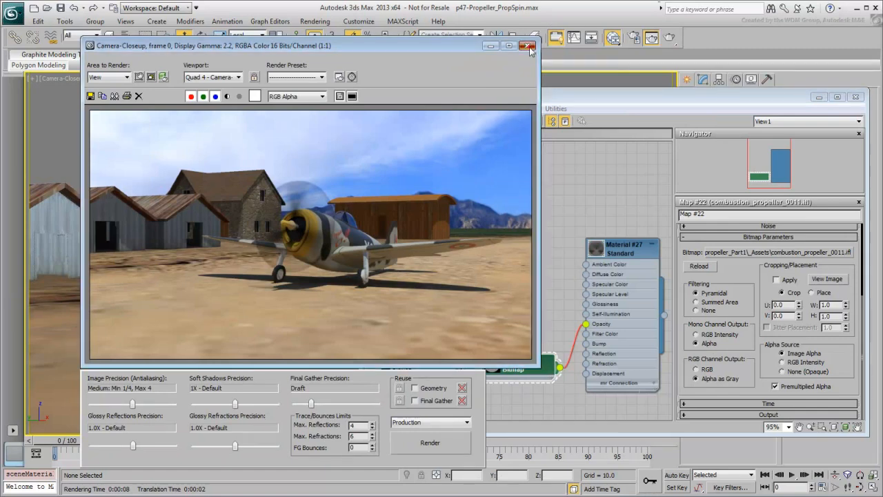
pyautogui.moveTo(584, 278); pyautogui.dragTo(520, 209)
# Put a radial Gradient Ramp on Diffuse Color with a dark red outer end and a grey flag at 80
pyautogui.moveTo(592, 238)
pyautogui.click(657, 349)
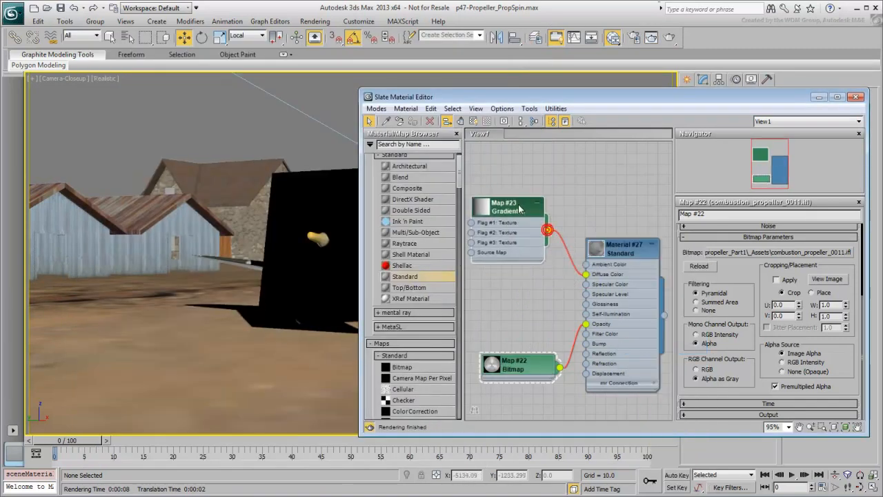
pyautogui.doubleClick(511, 206)
pyautogui.scroll(-3, 684, 365)
pyautogui.click(742, 316)
pyautogui.click(742, 379)
pyautogui.doubleClick(851, 301)
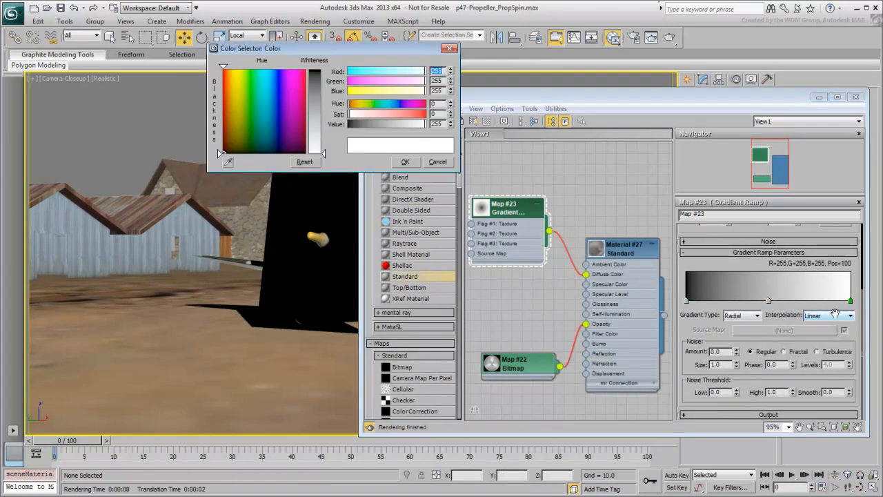
pyautogui.click(318, 82)
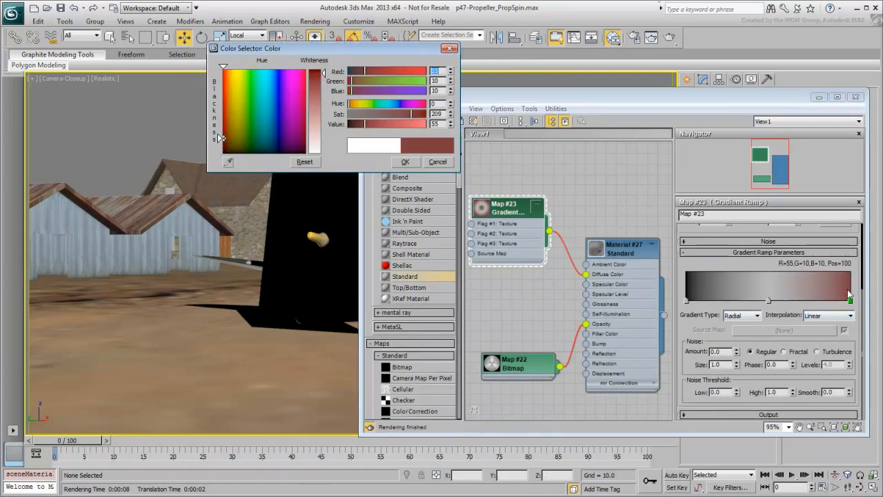
pyautogui.click(818, 300)
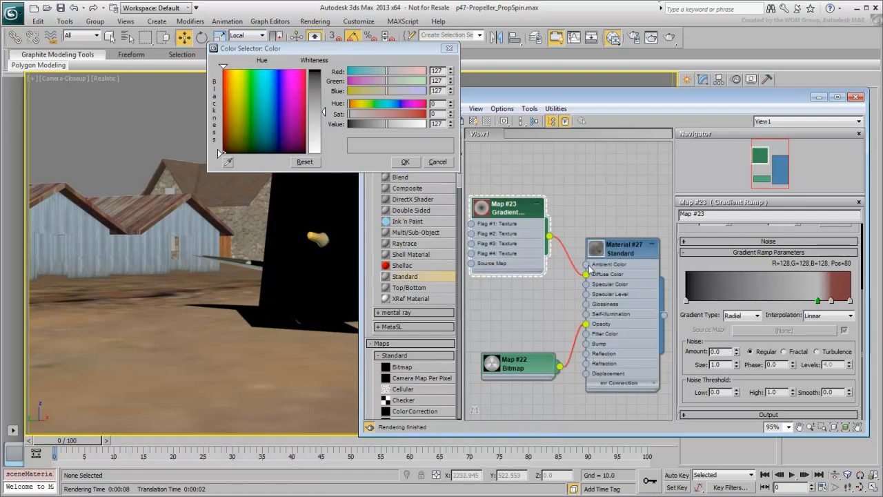
pyautogui.click(591, 269)
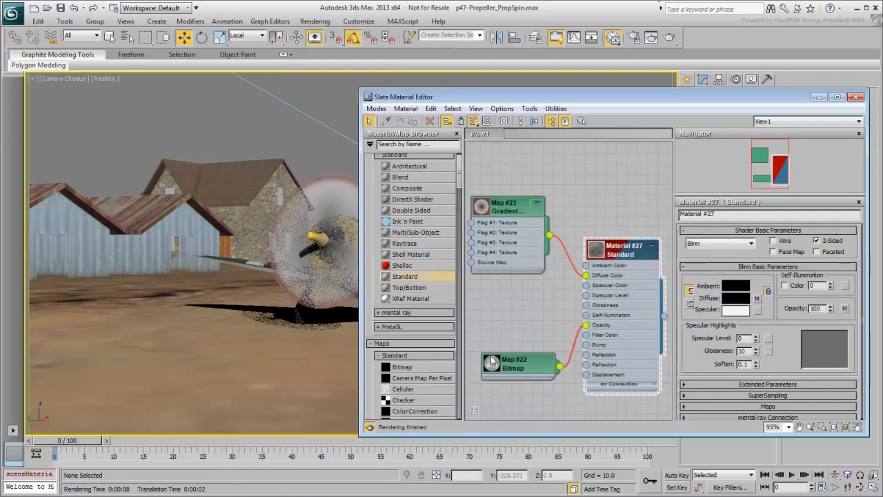
# Add a grey 119 flag at position 26 on the gradient ramp and render the camera view
pyautogui.doubleClick(517, 369)
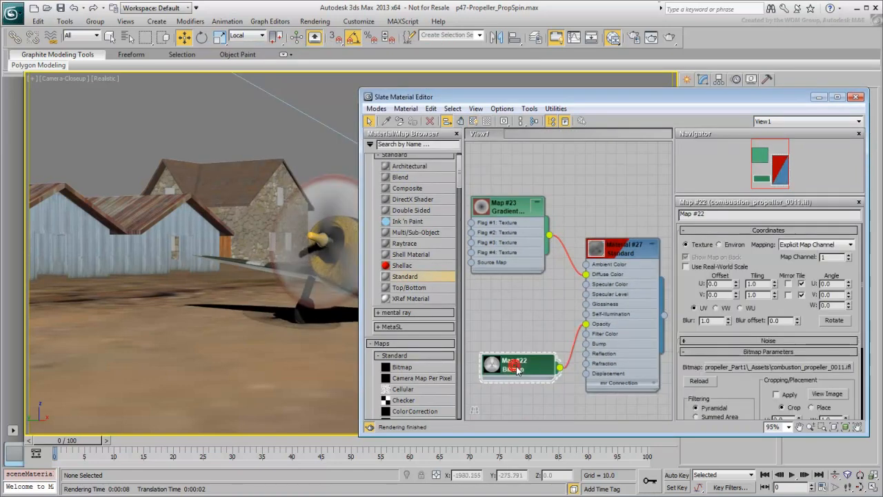
pyautogui.doubleClick(509, 204)
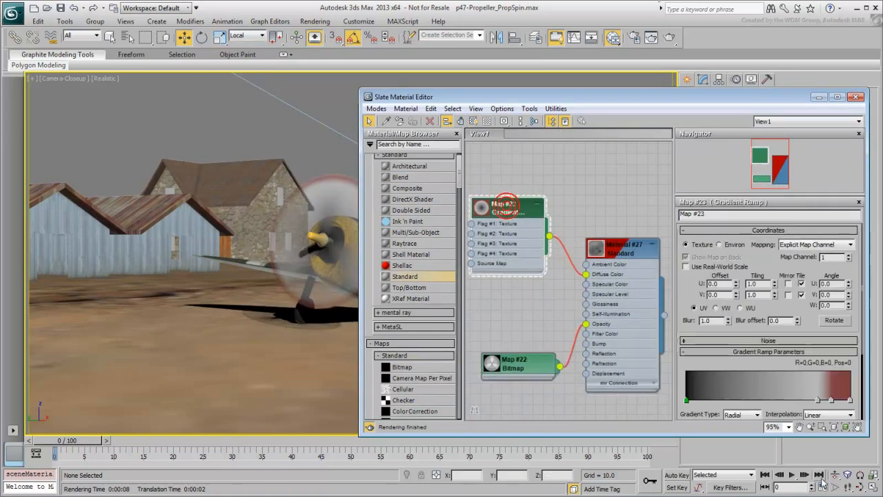
pyautogui.moveTo(745, 397); pyautogui.dragTo(783, 398)
pyautogui.click(730, 398)
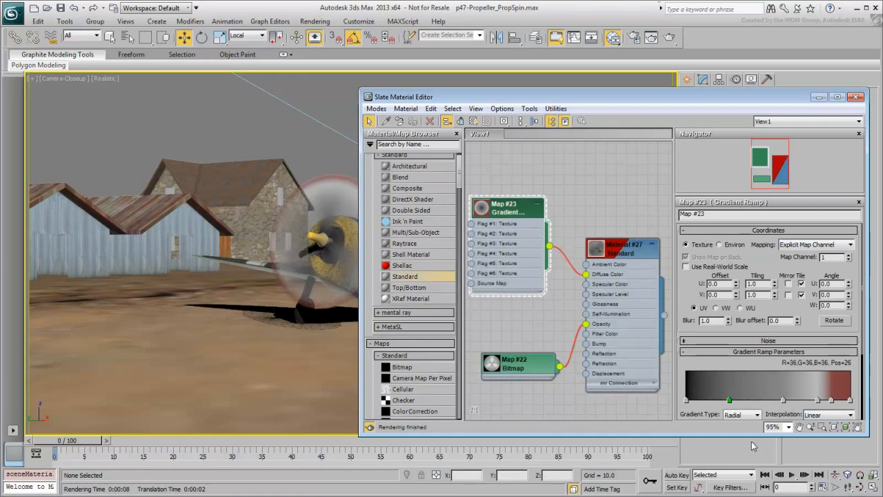
pyautogui.doubleClick(729, 401)
pyautogui.click(317, 109)
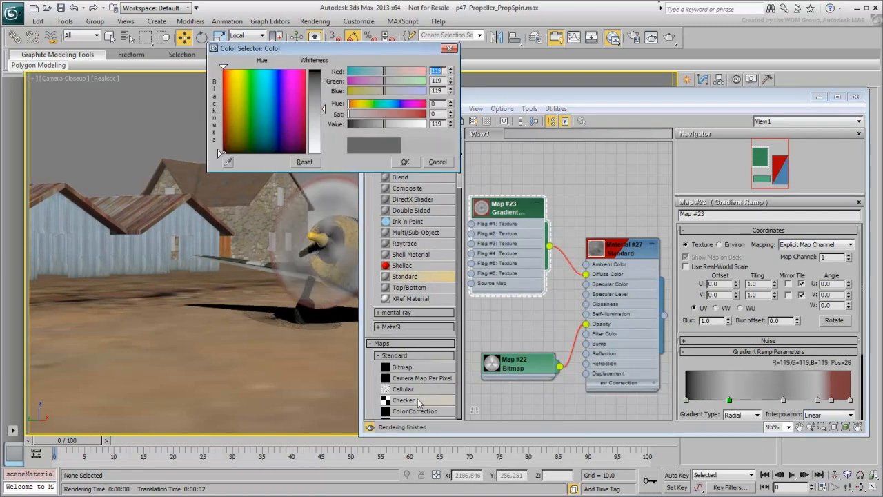
pyautogui.click(400, 162)
pyautogui.click(669, 37)
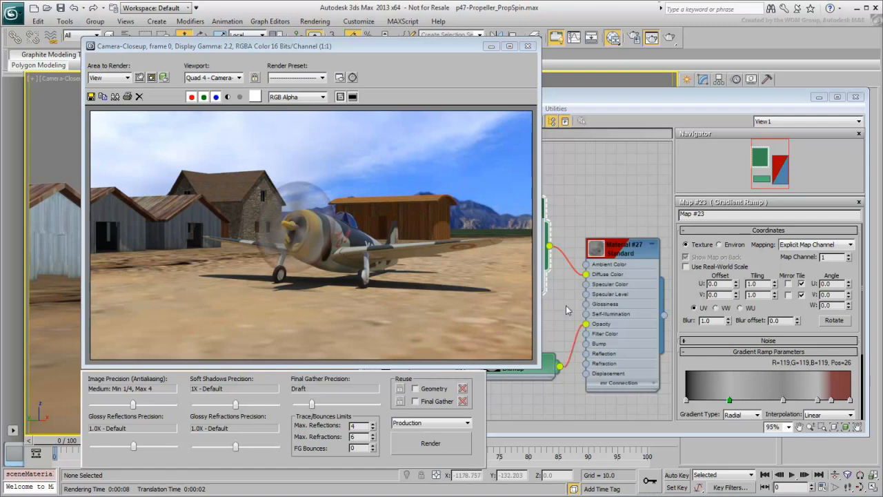
# Close the Rendered Frame Window and the Slate Material Editor to leave the camera viewport
pyautogui.click(528, 45)
pyautogui.click(856, 97)
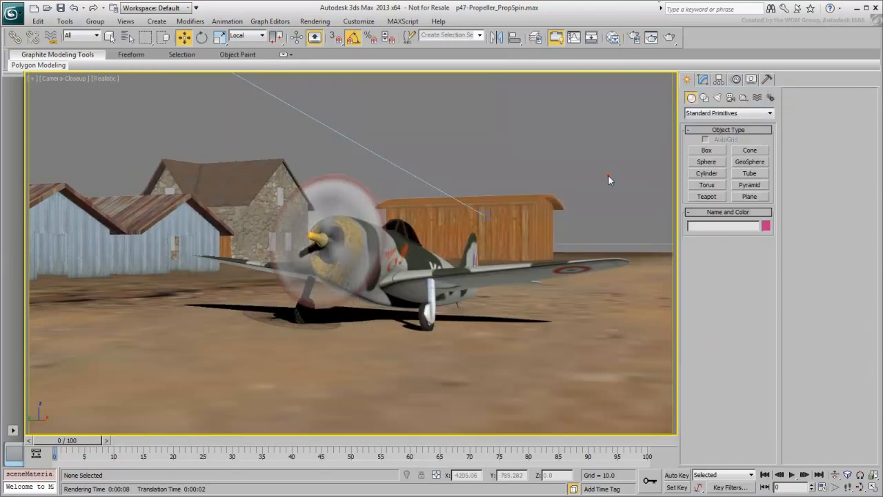